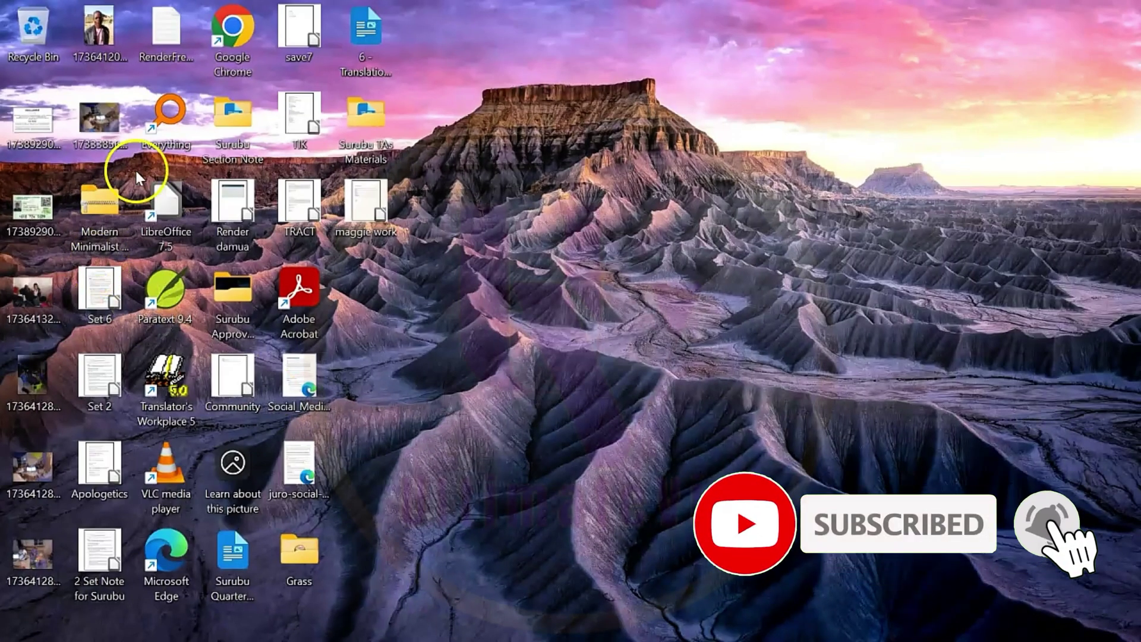
Switch to Google Chrome in a maximized window, search for "adsense.google.com login" and open the Google AdSense result
double_click(237, 28)
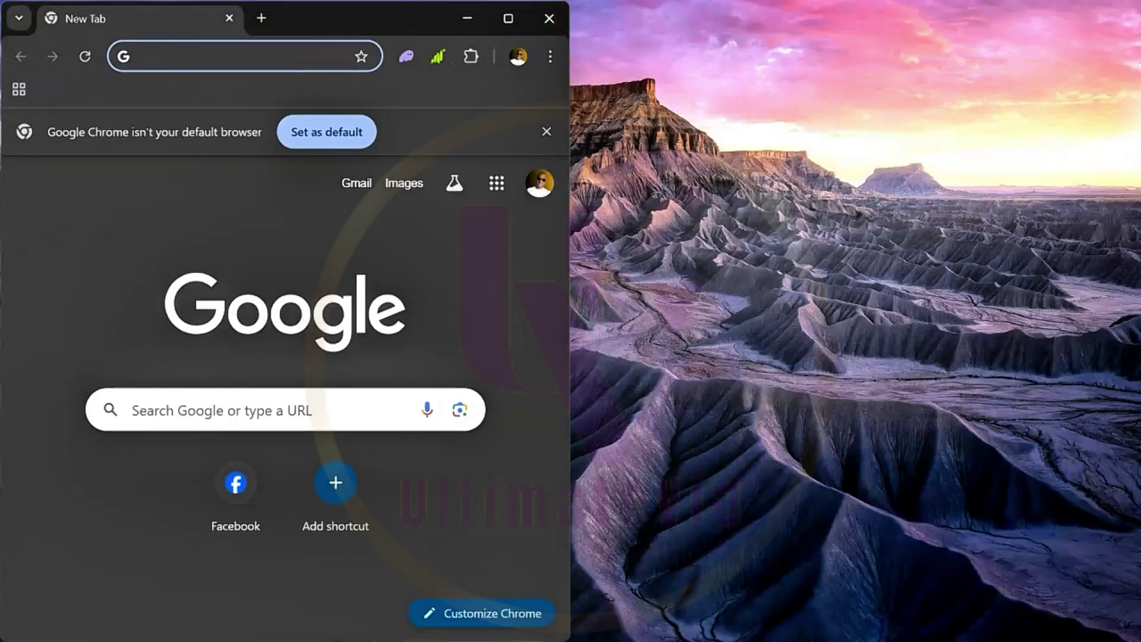
left_click(506, 19)
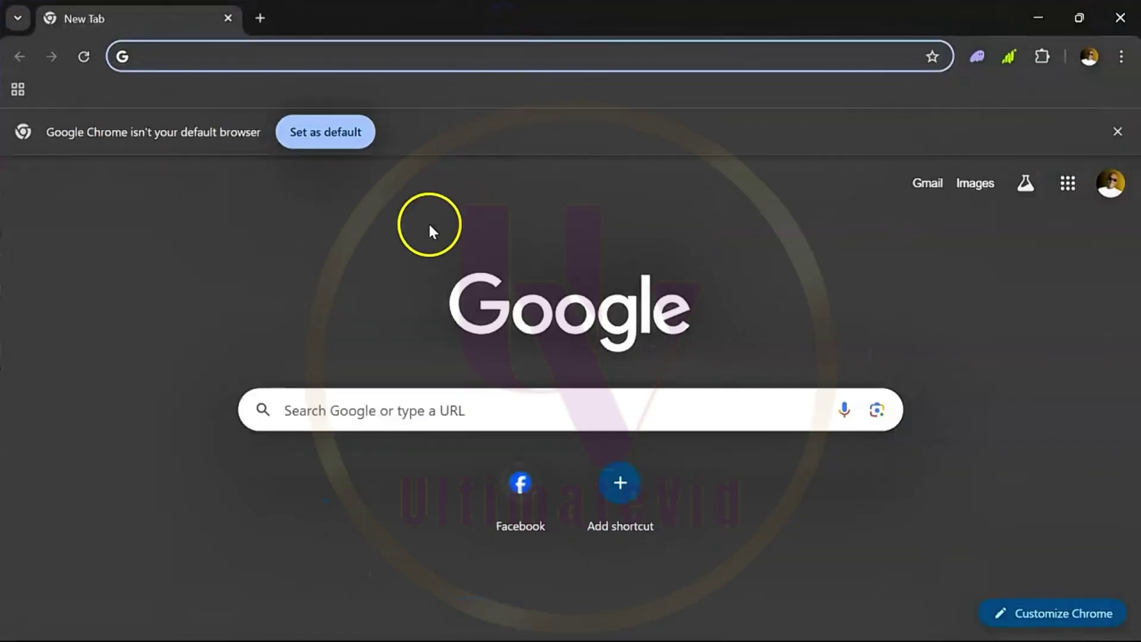
left_click(511, 410)
type("ad")
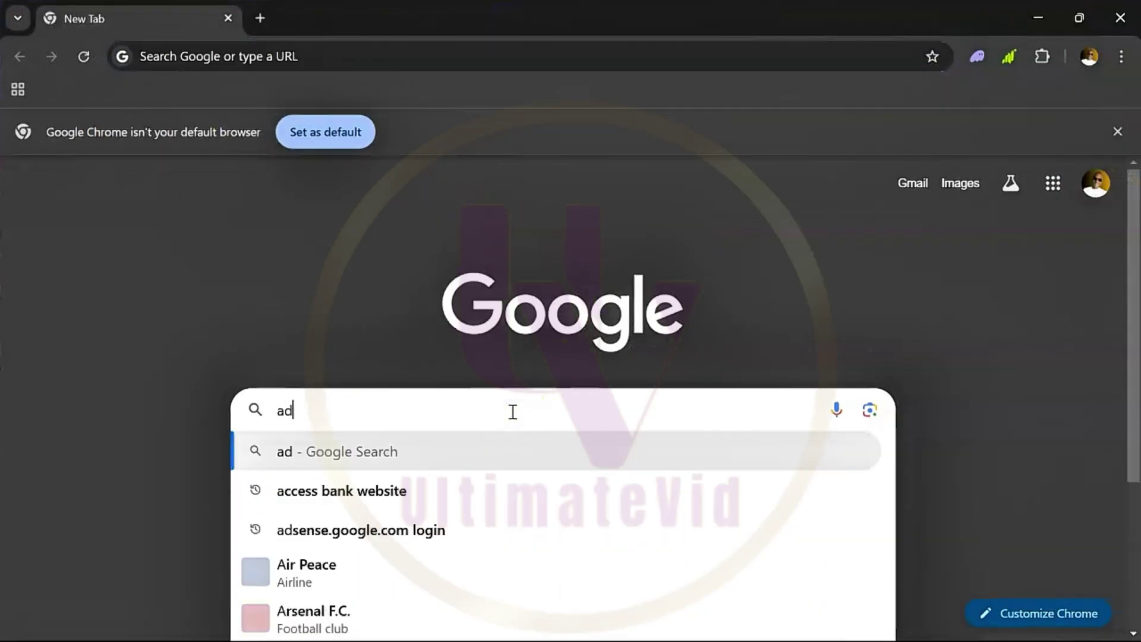
left_click(375, 502)
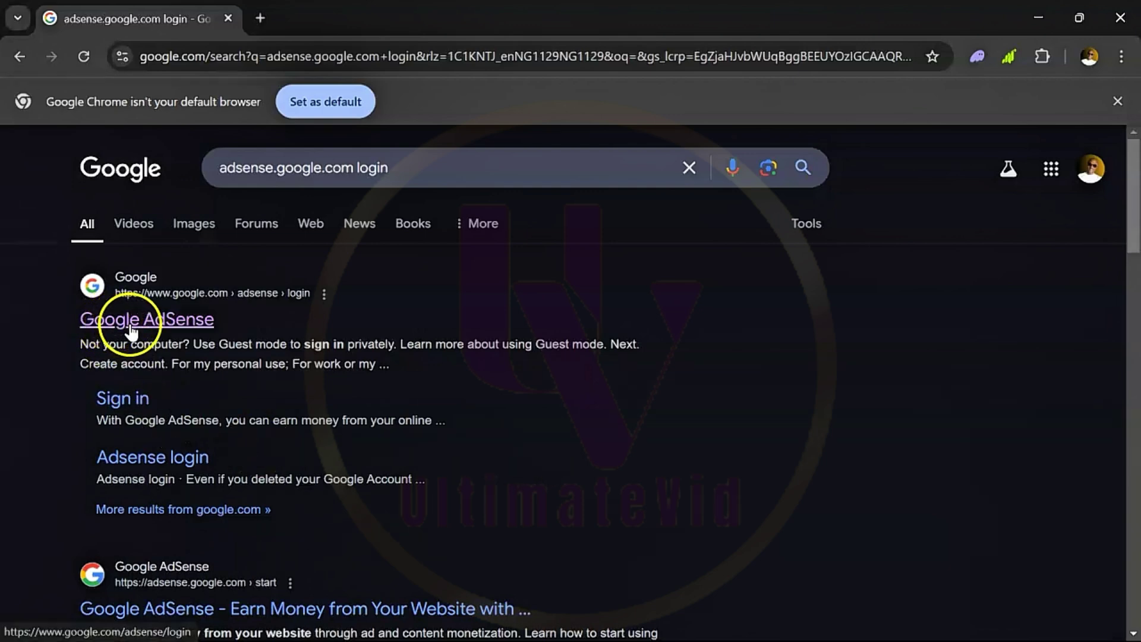
left_click(202, 333)
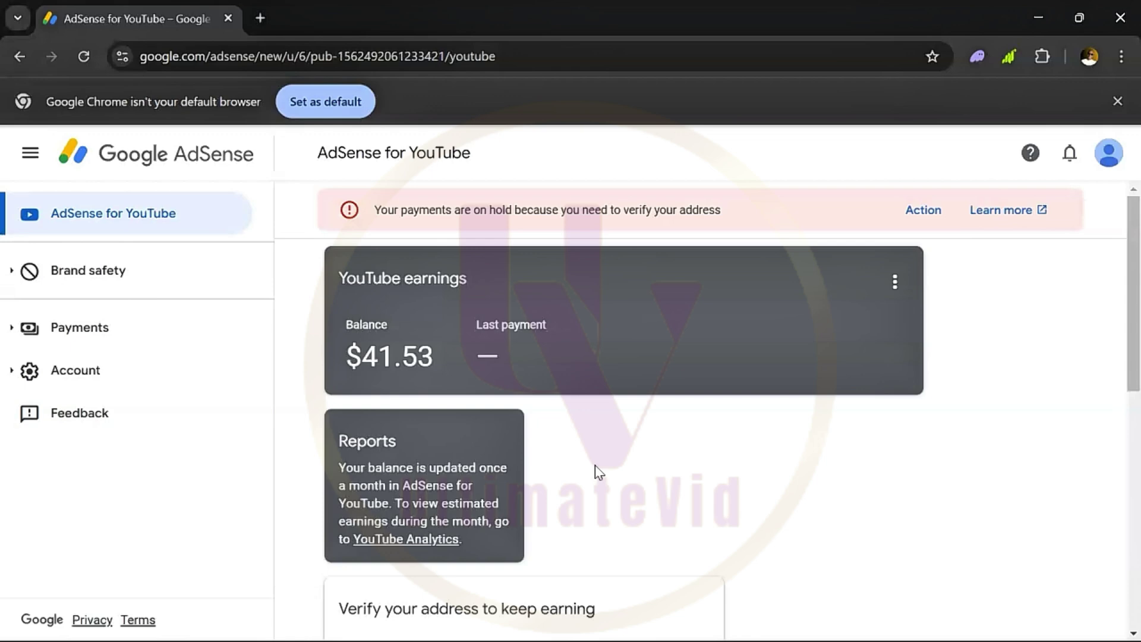
Look over the AdSense for YouTube overview and open the action offered by the payments-on-hold alert
scroll(597, 473, "down", 1)
scroll(598, 472, "down", 8)
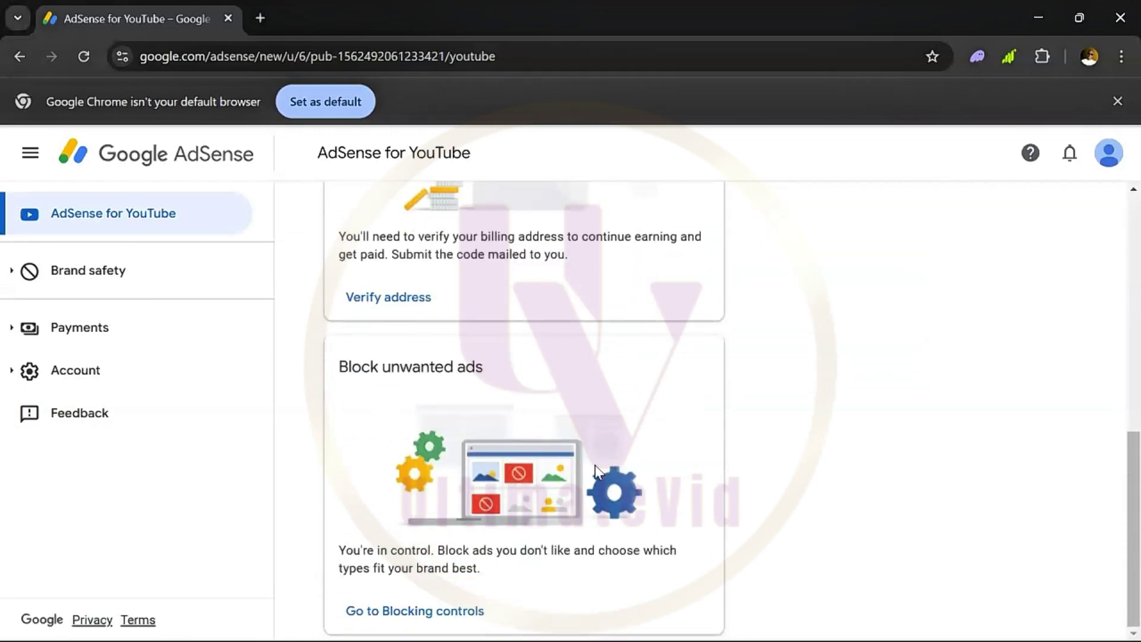
scroll(762, 415, "up", 9)
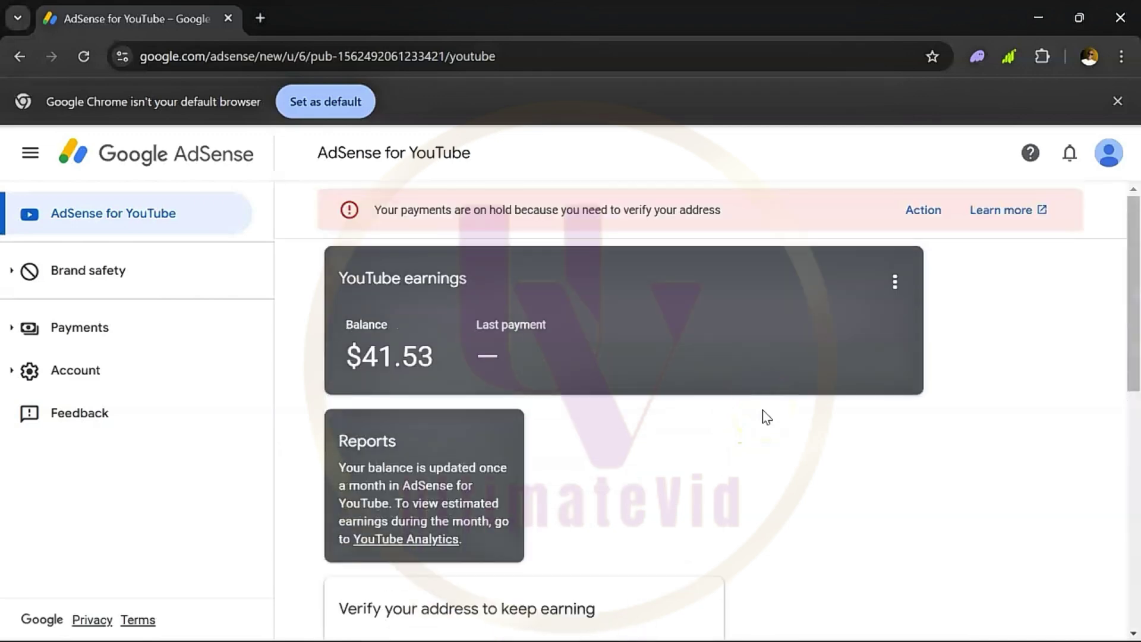
scroll(951, 201, "up", 3)
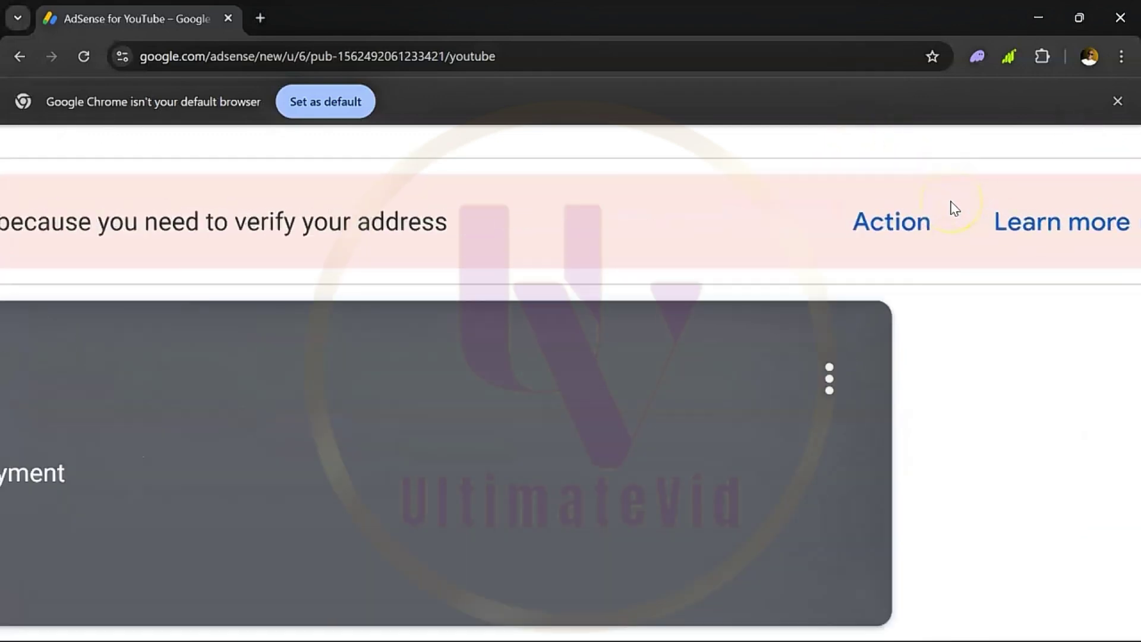
scroll(951, 201, "up", 2)
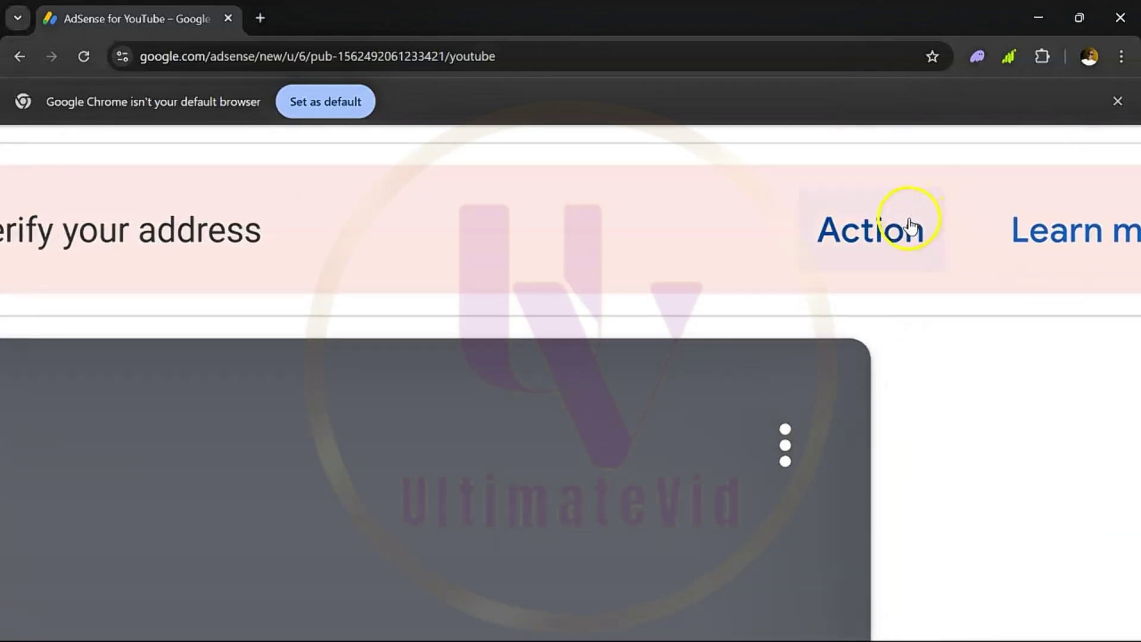
left_click(883, 232)
Examine the identity and address verification statuses, the remaining PIN attempts and the PIN's sent date, highlighting that date
scroll(923, 189, "down", 7)
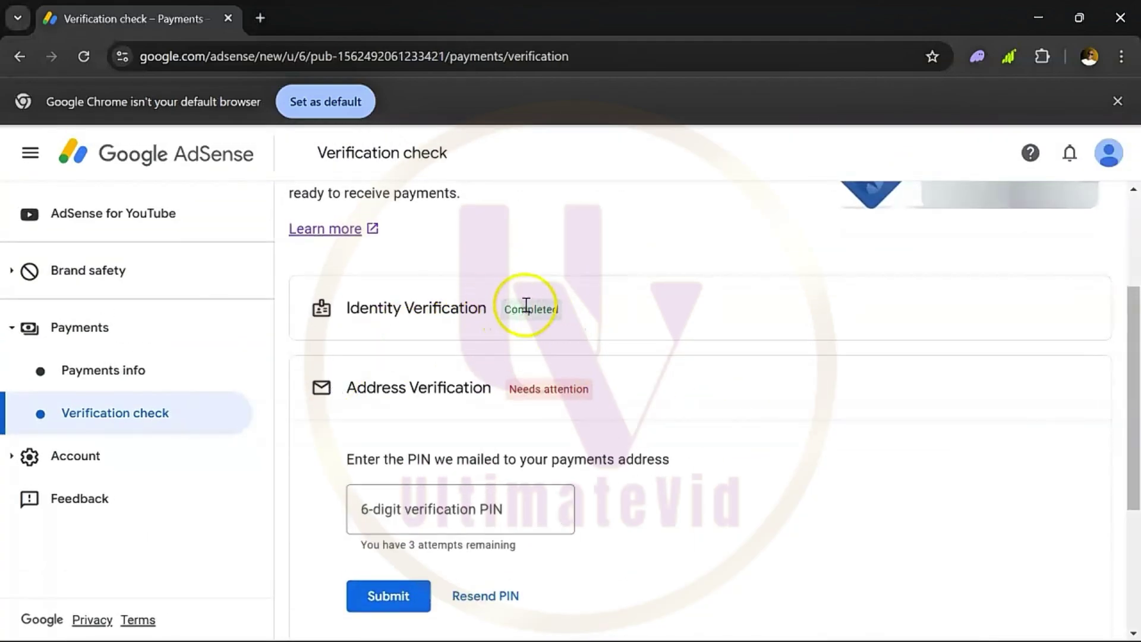
scroll(526, 304, "down", 1)
scroll(526, 306, "up", 1)
scroll(525, 308, "up", 1)
scroll(525, 305, "up", 3)
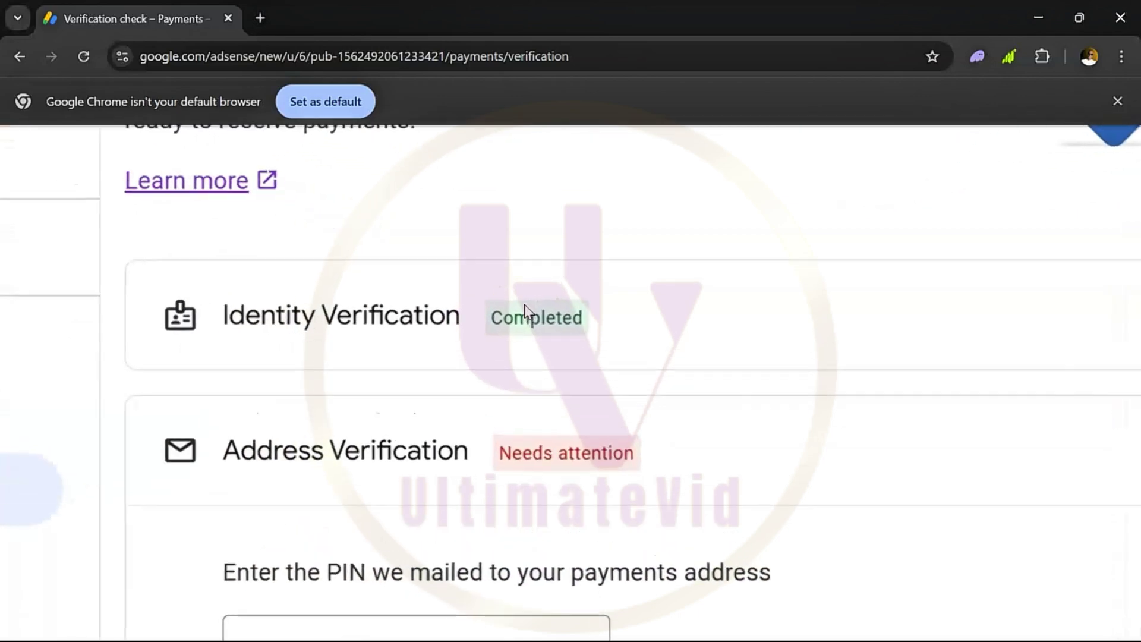
scroll(303, 359, "down", 1)
scroll(306, 364, "down", 1)
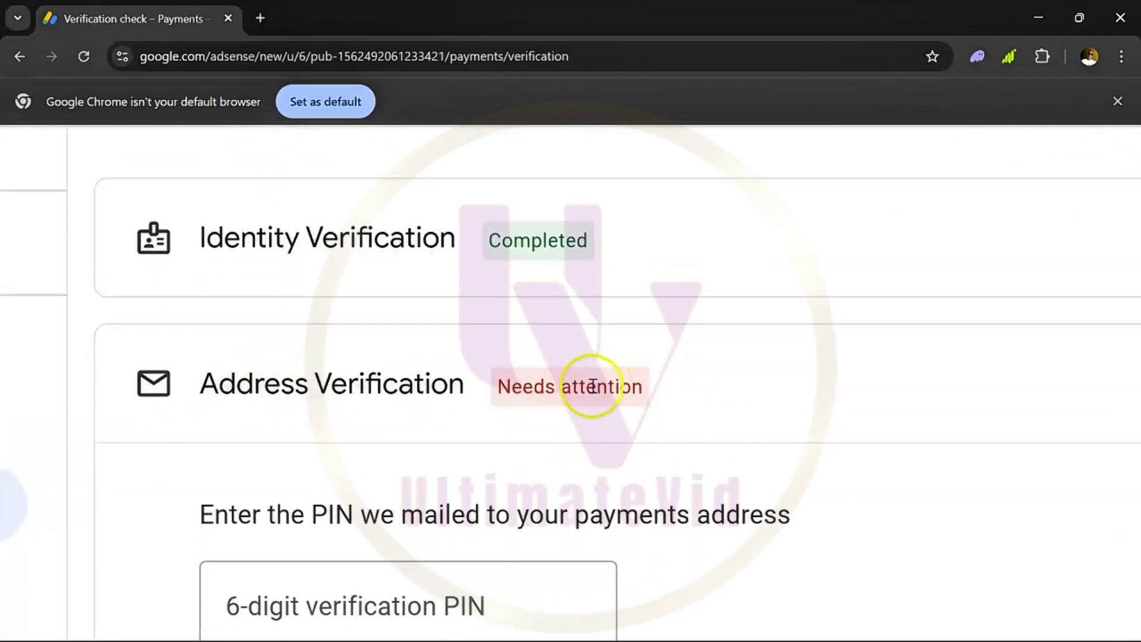
scroll(531, 516, "down", 1)
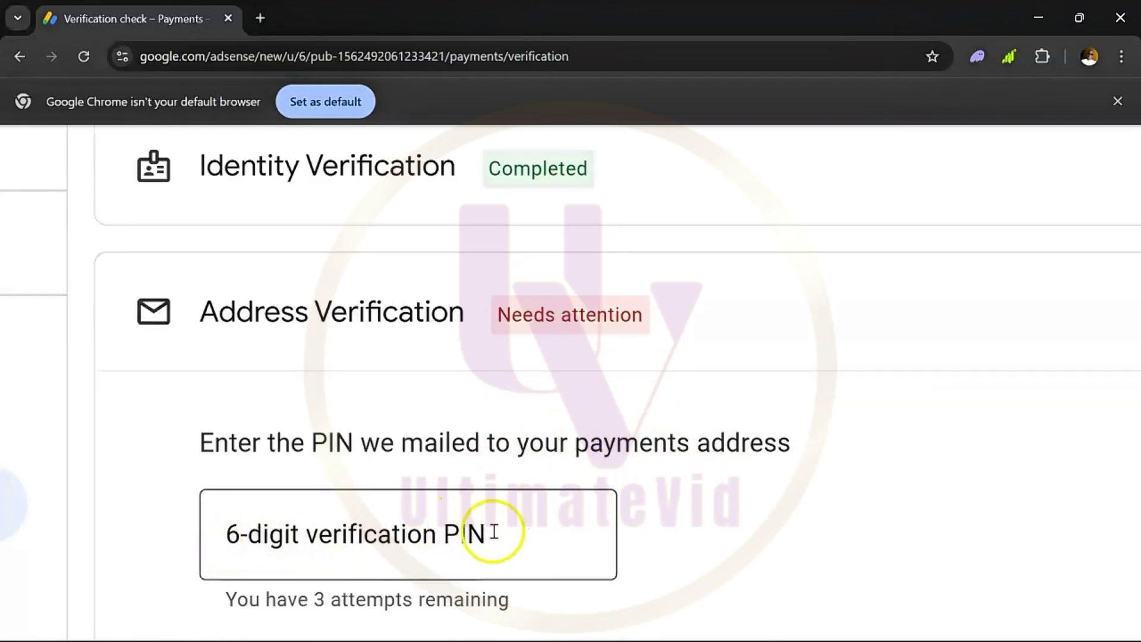
scroll(512, 500, "down", 1)
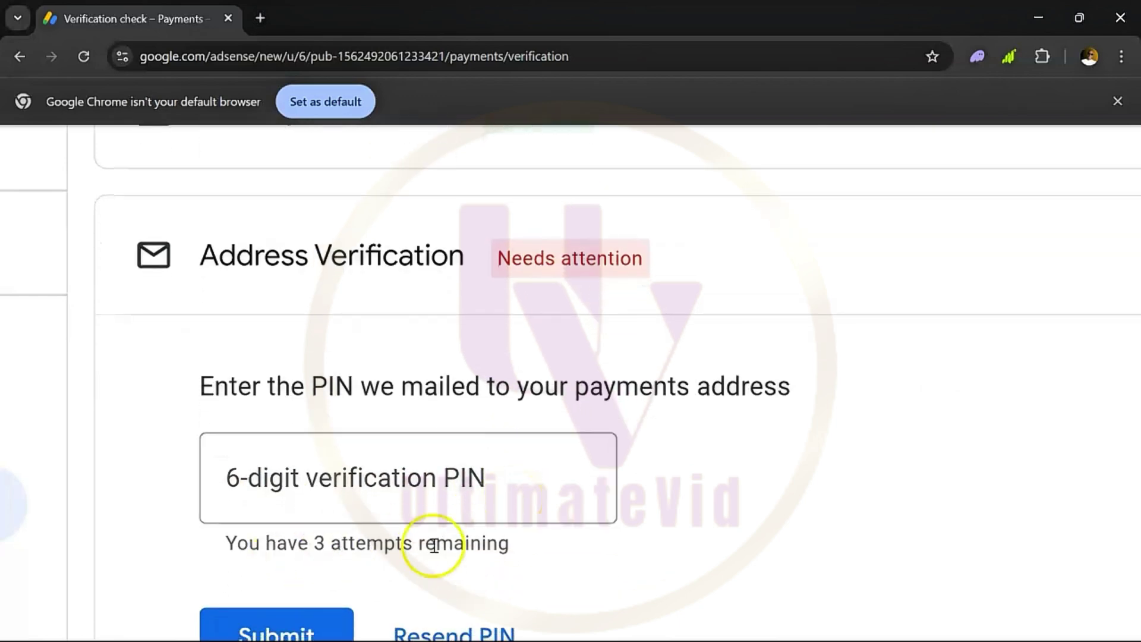
scroll(520, 550, "down", 2)
scroll(522, 553, "down", 1)
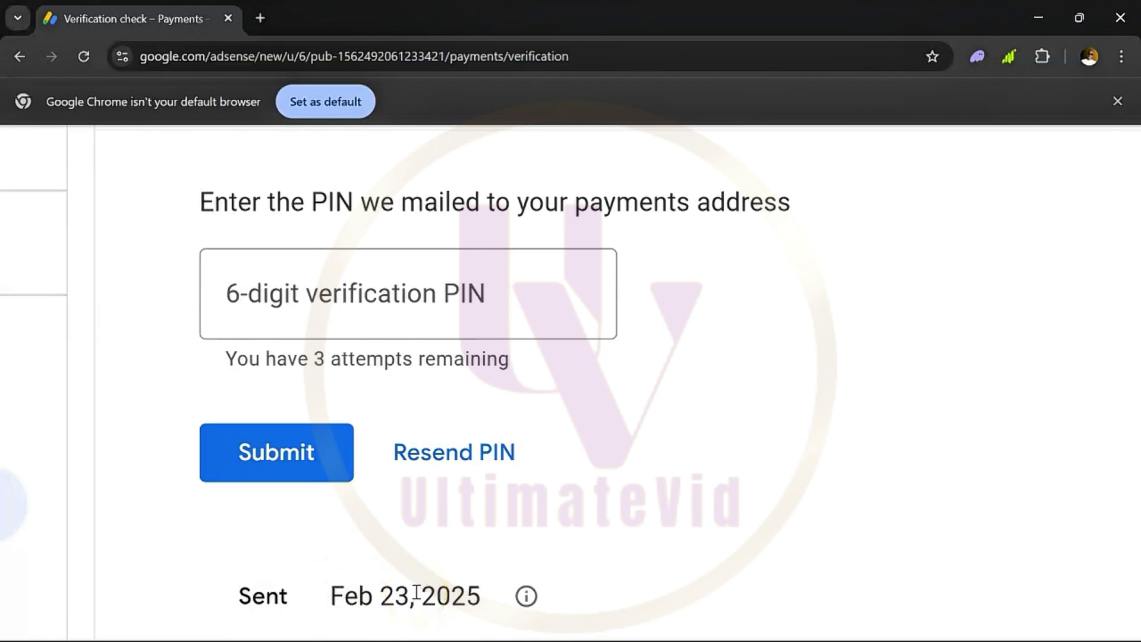
left_click_drag(327, 600, 486, 612)
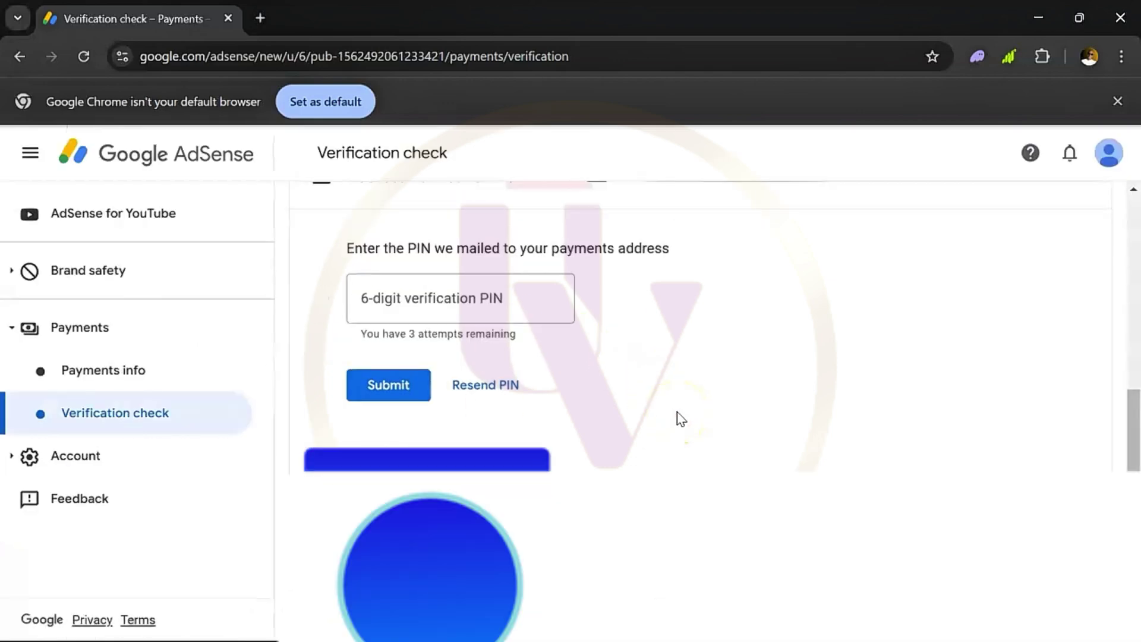
Recheck the Identity Verification status and the mailed PIN section, and clear the highlight on the sent date
scroll(681, 419, "up", 5)
left_click(265, 327)
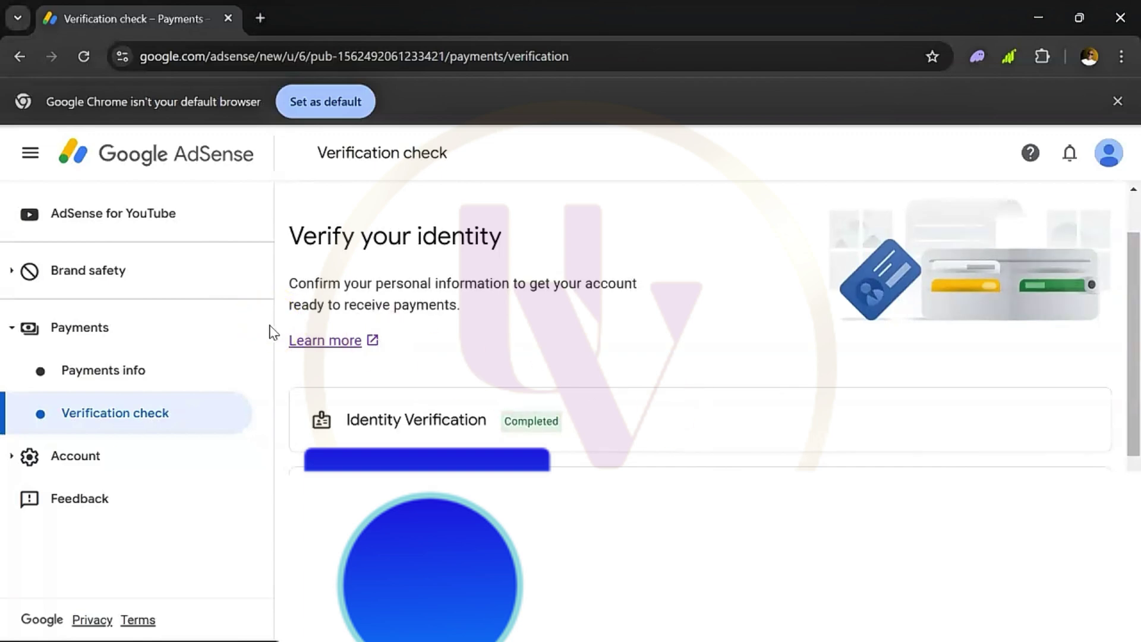
left_click(552, 420)
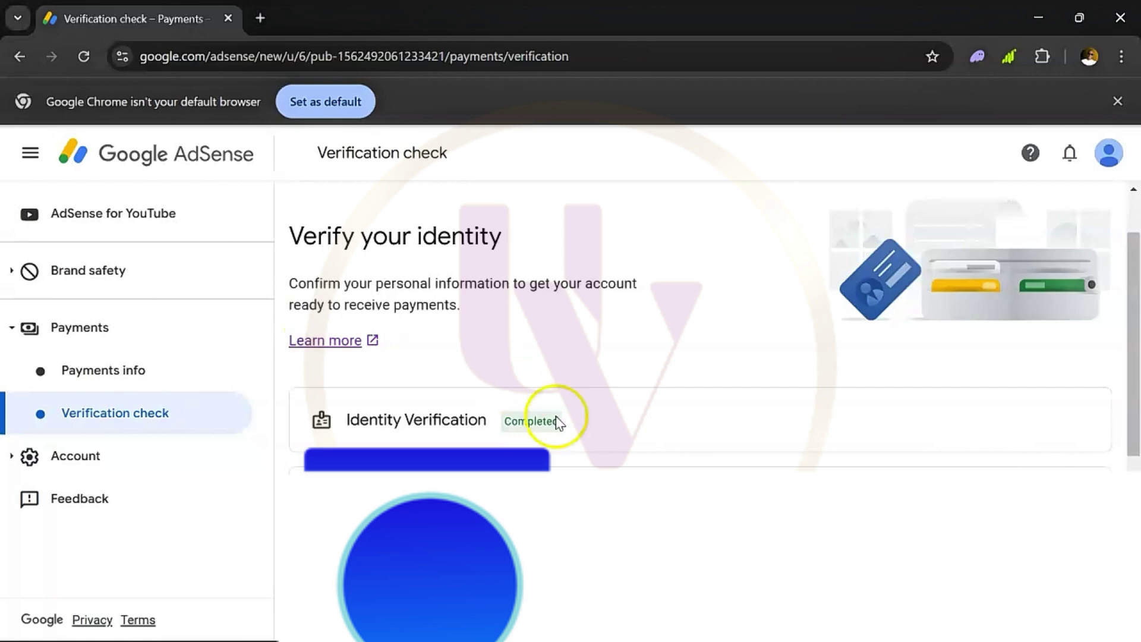
scroll(619, 458, "down", 5)
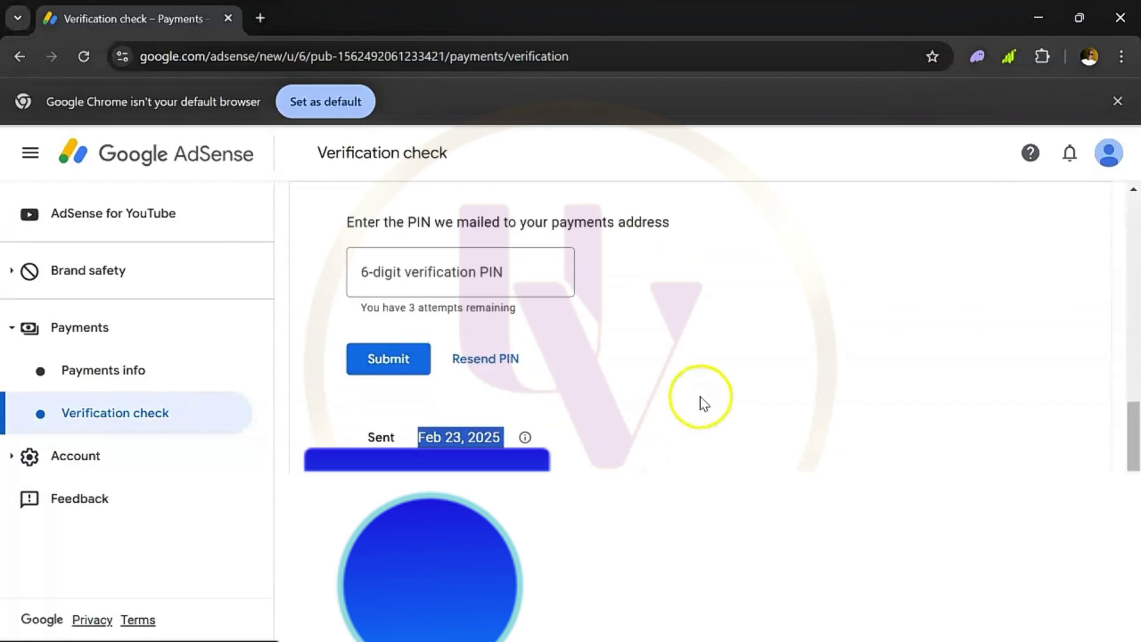
scroll(701, 400, "up", 1)
scroll(705, 404, "up", 2)
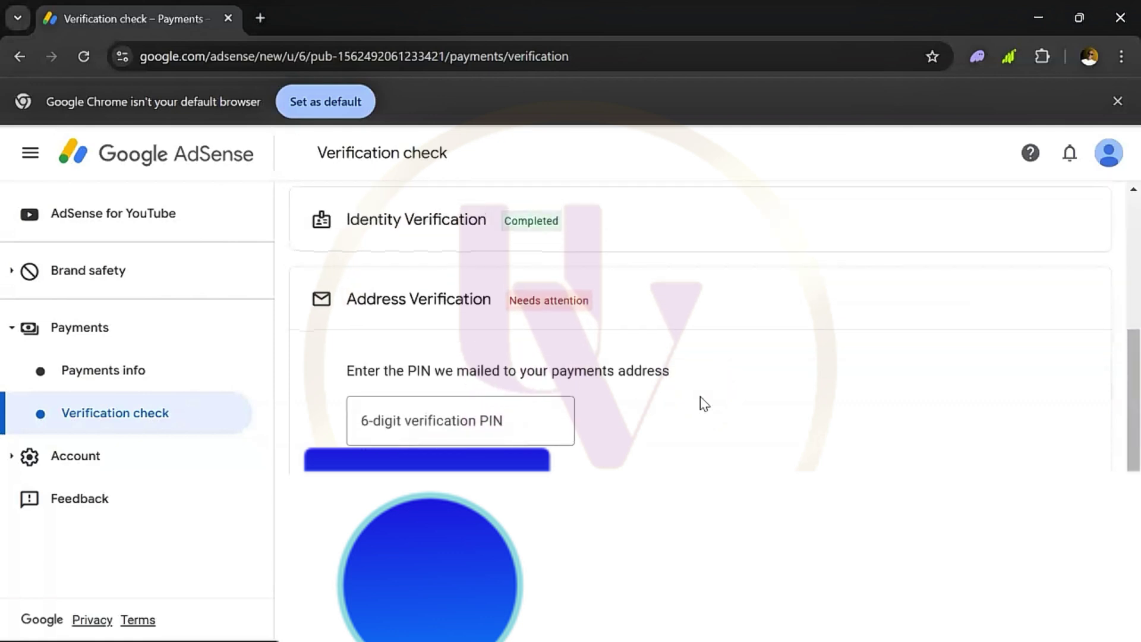
left_click(701, 397)
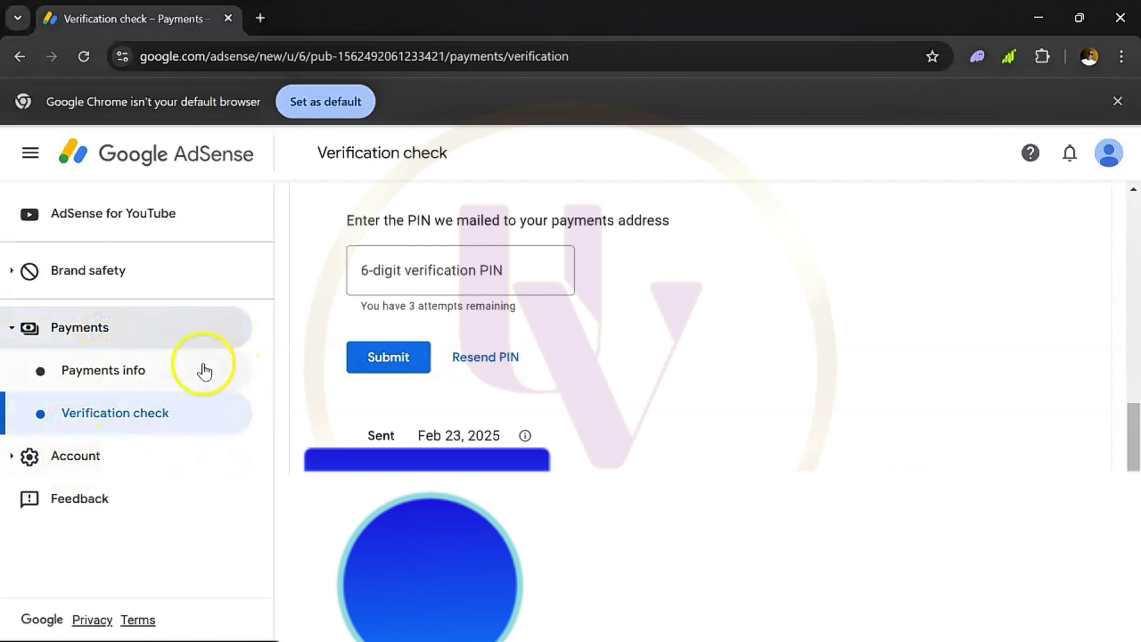
Open the Payments info page and highlight the AdSense for YouTube publisher ID in its Settings section
left_click(119, 372)
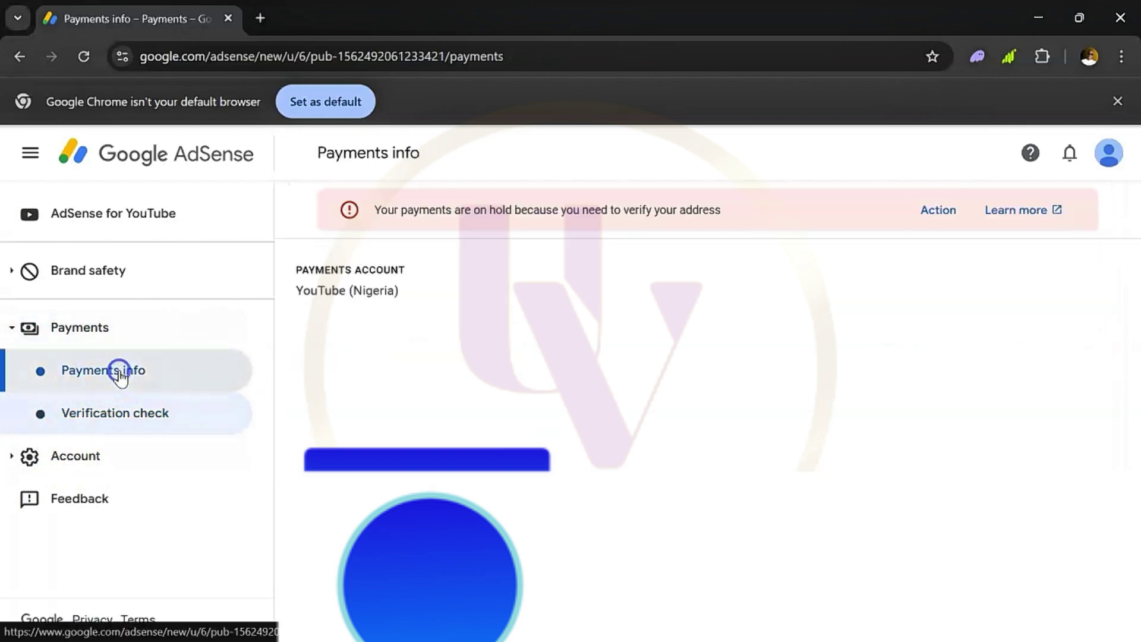
scroll(665, 404, "down", 4)
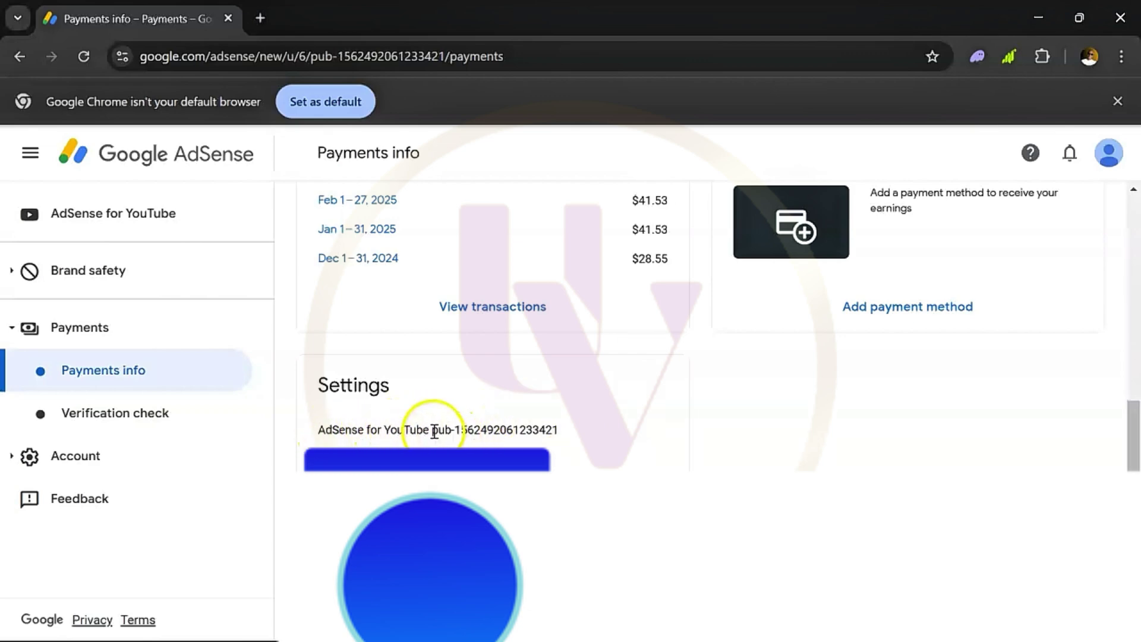
left_click_drag(434, 430, 562, 429)
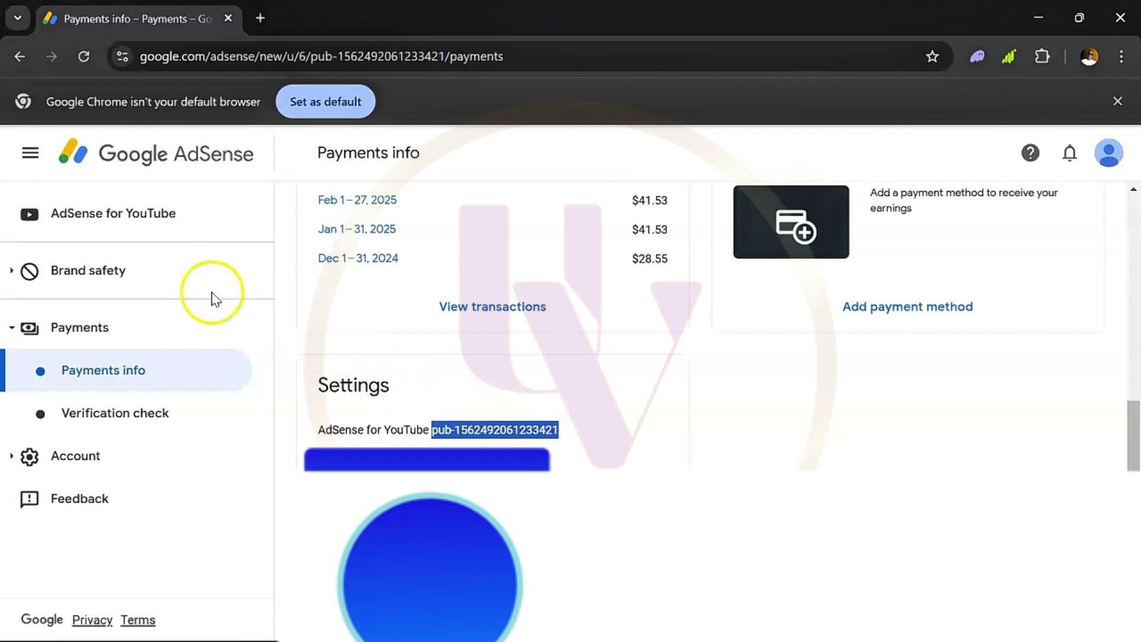
left_click(177, 394)
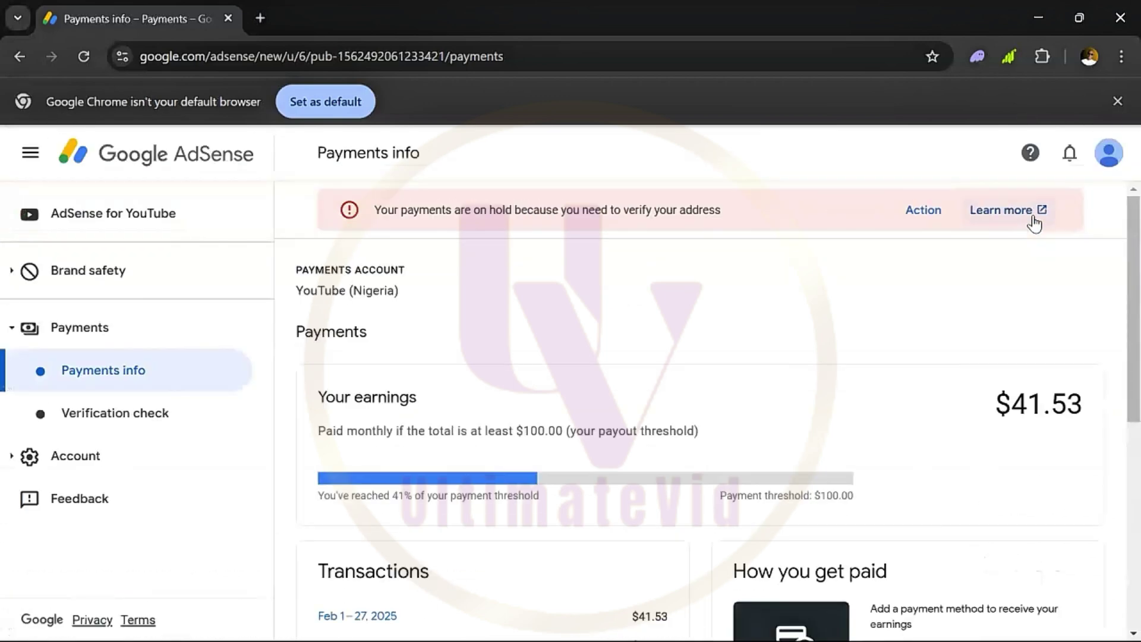
Return to the verification check through the payments-on-hold alert and open the help article linked under "Verify your identity"
left_click(932, 214)
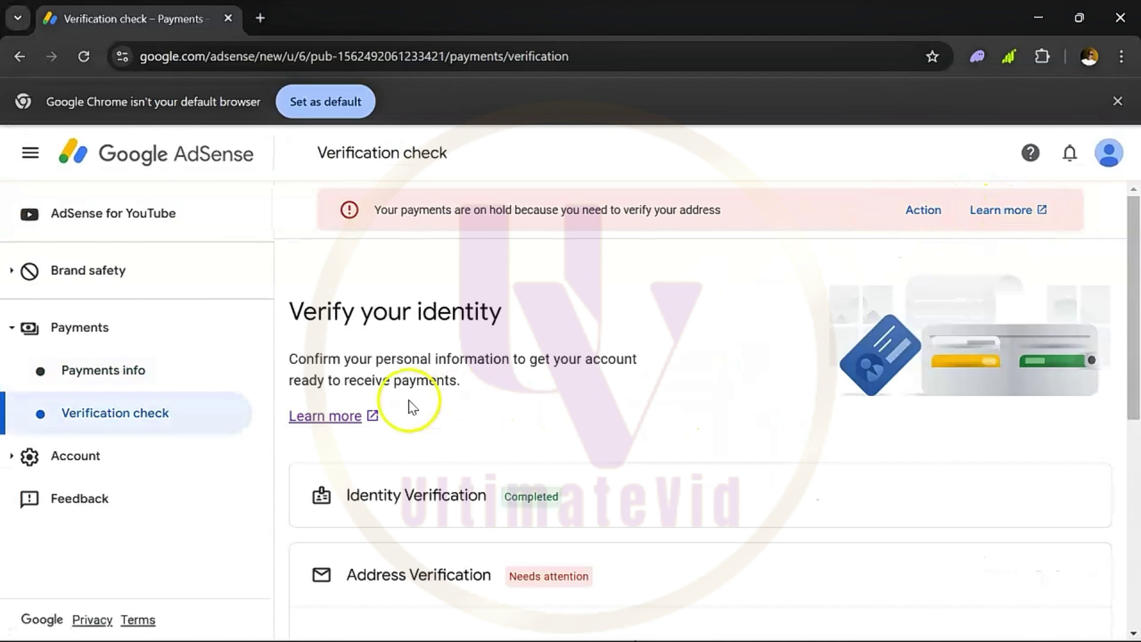
scroll(290, 426, "up", 5)
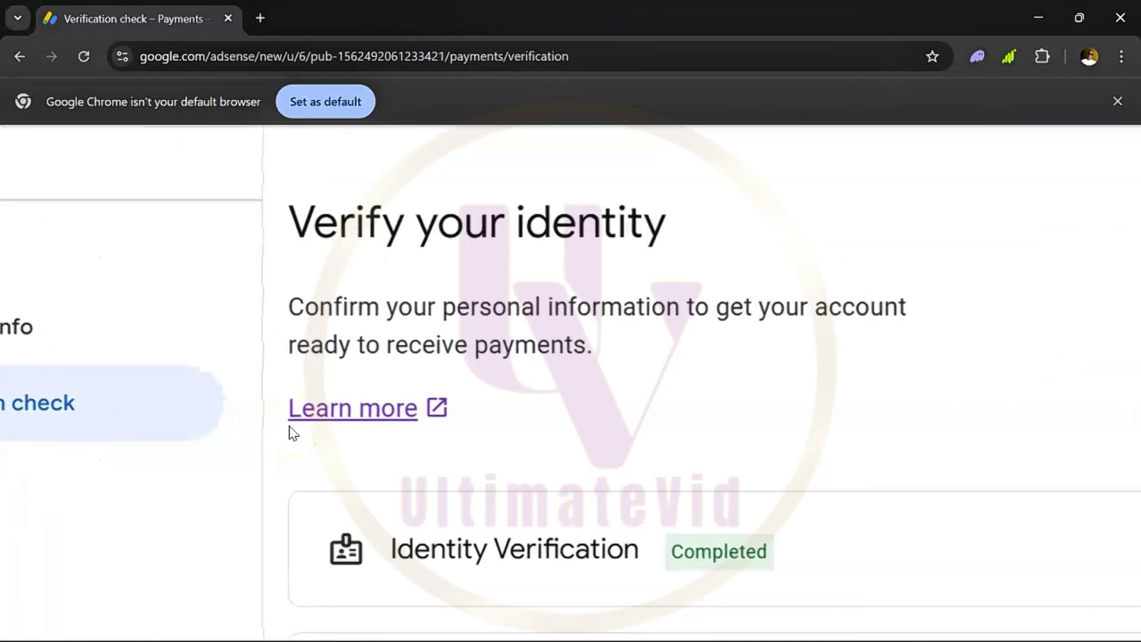
left_click(353, 409)
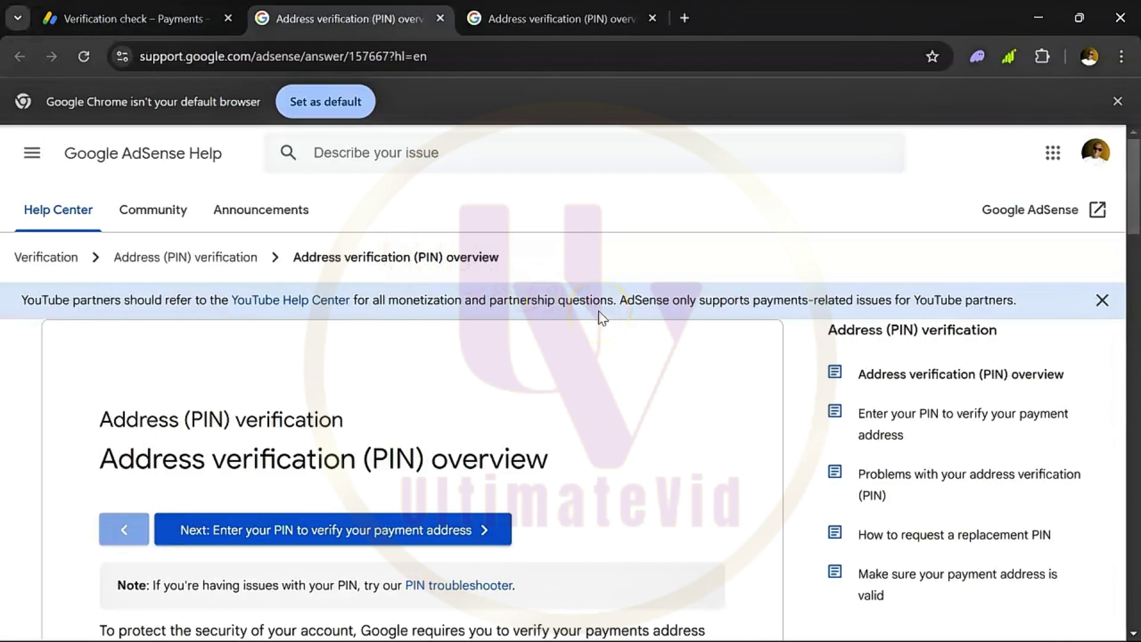
Find the section on PIN problems in the address verification article and open the PIN troubleshooter
scroll(602, 318, "down", 5)
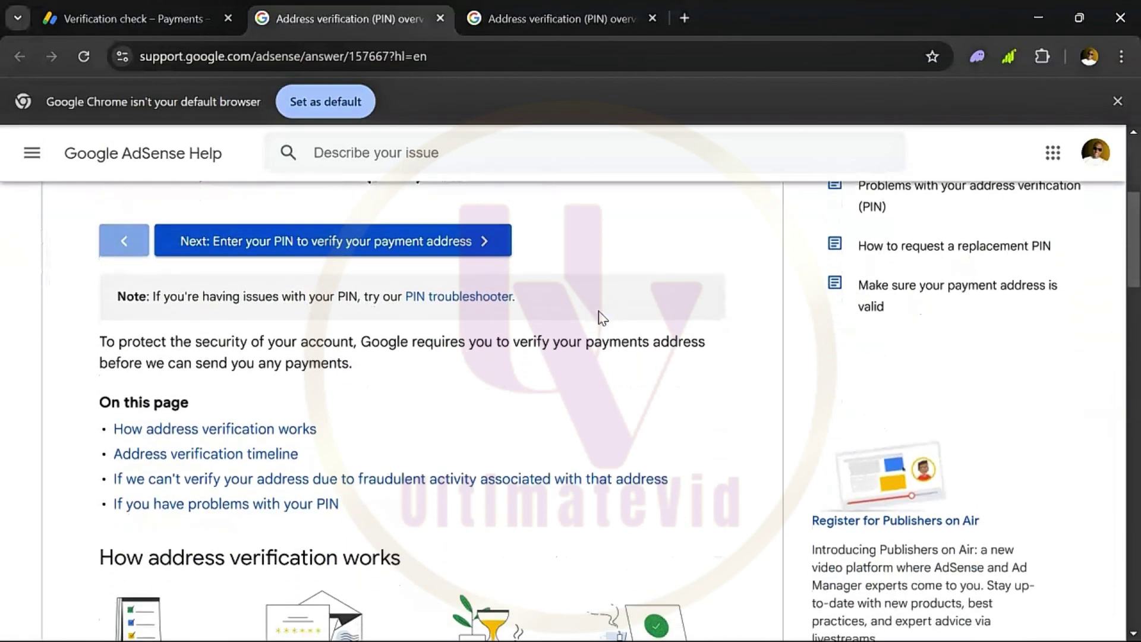
scroll(601, 318, "down", 15)
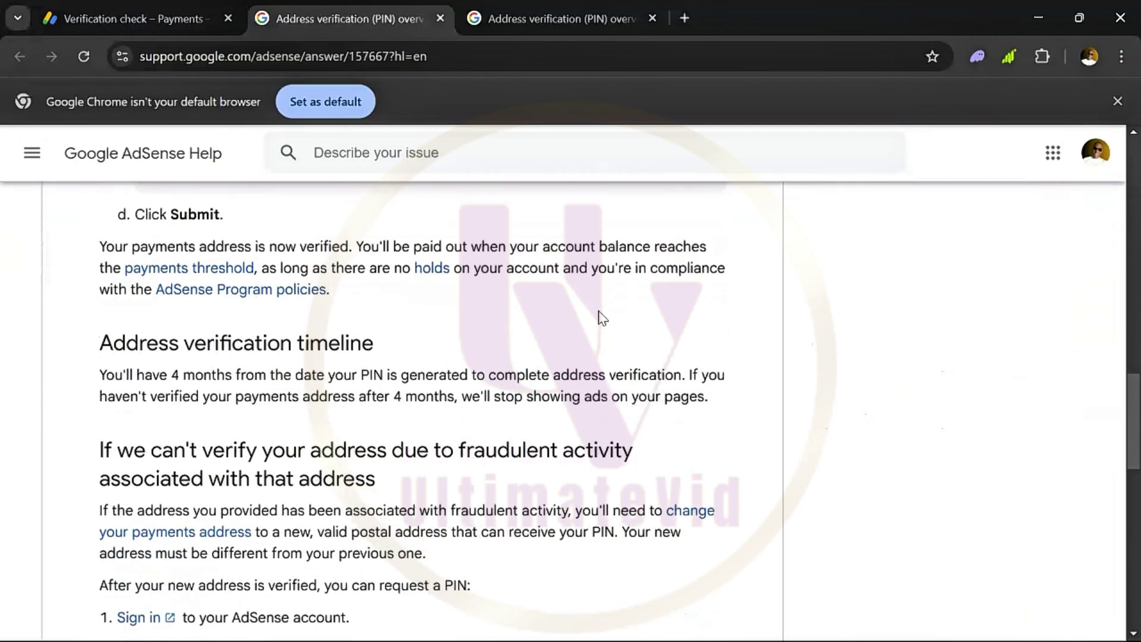
scroll(603, 318, "down", 5)
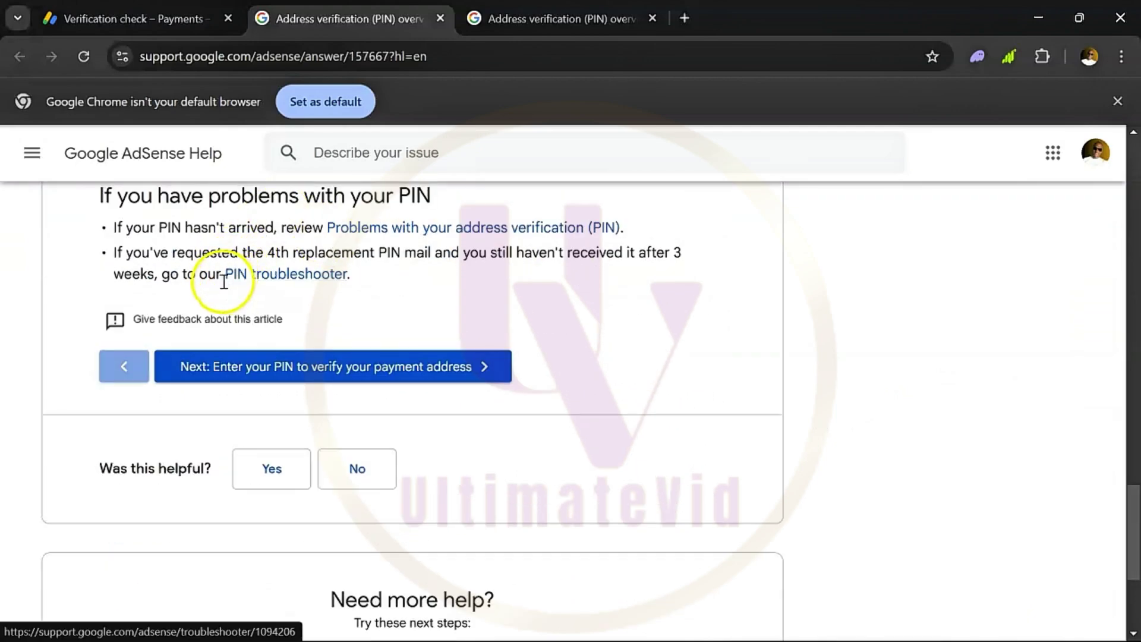
left_click_drag(223, 276, 364, 292)
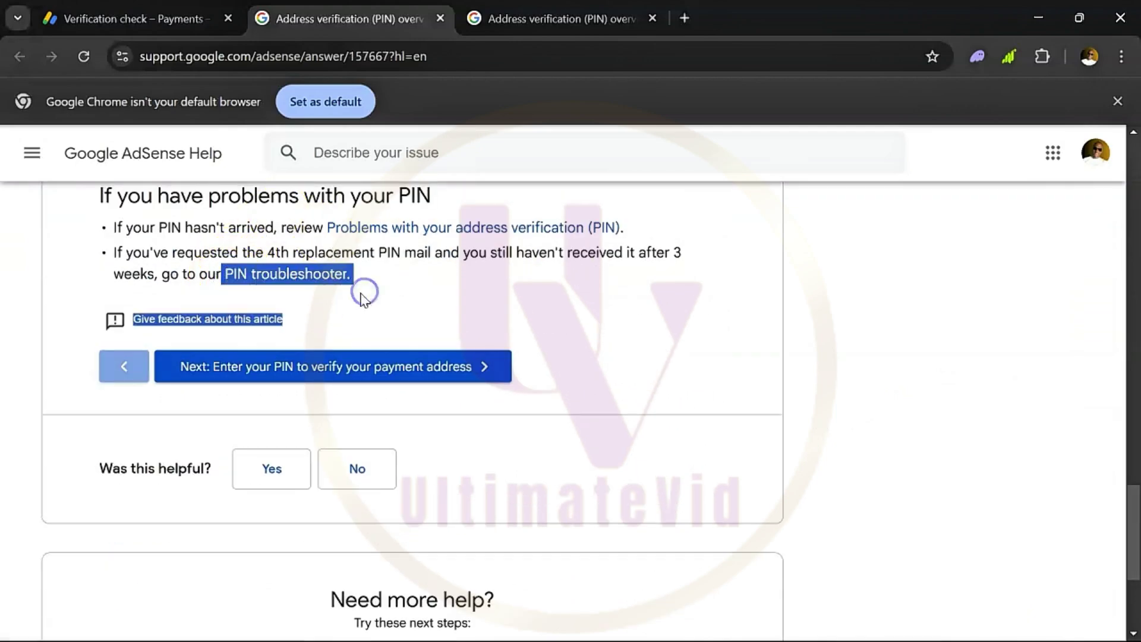
scroll(288, 309, "up", 2)
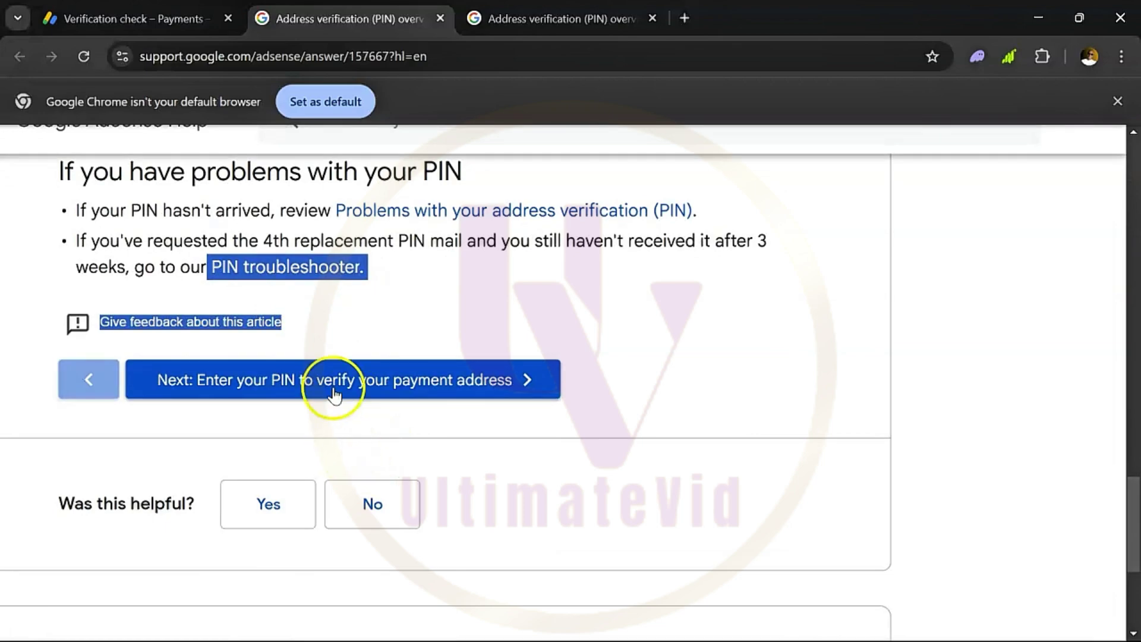
scroll(300, 314, "up", 4)
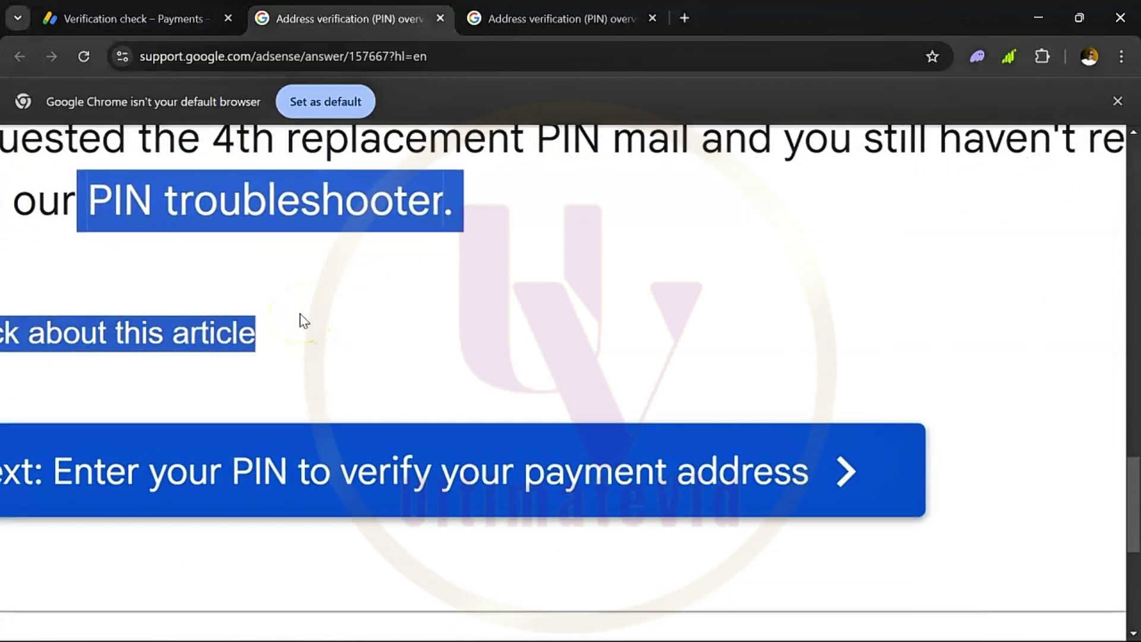
scroll(300, 314, "left", 3)
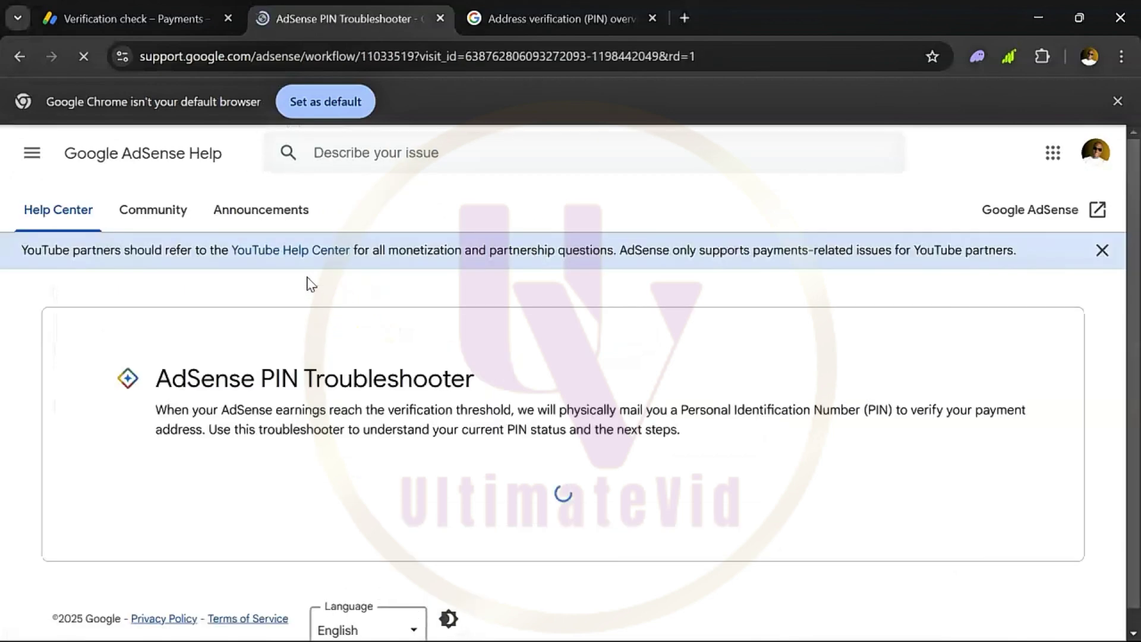
Check the e-mail address the PIN Troubleshooter asks about and switch to the Google account used for AdSense
scroll(571, 381, "down", 4)
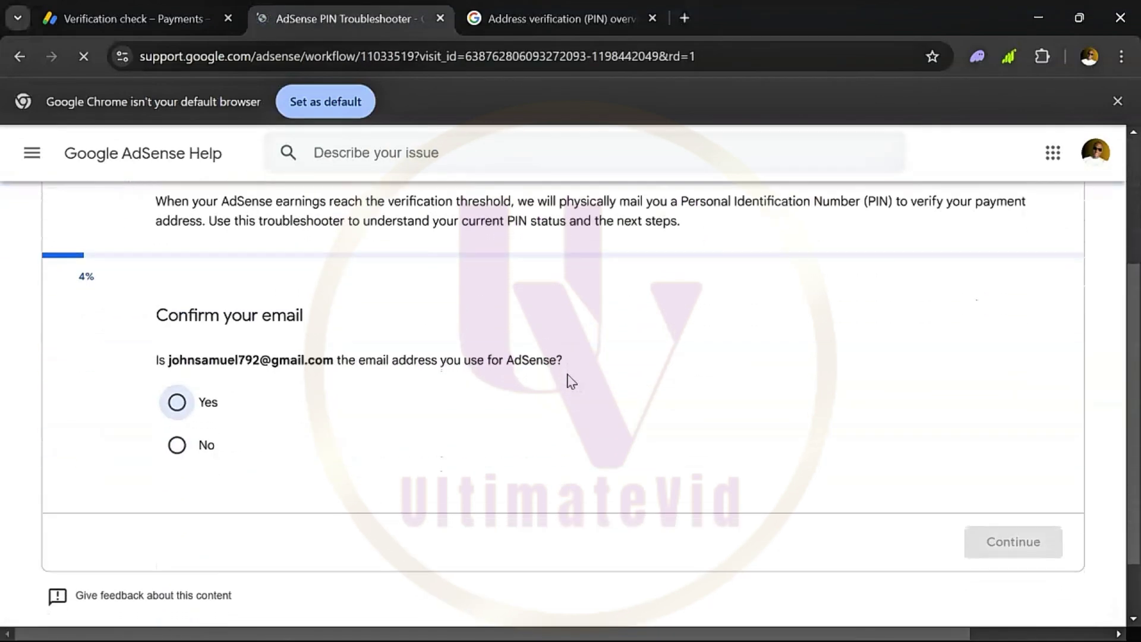
scroll(83, 366, "up", 5)
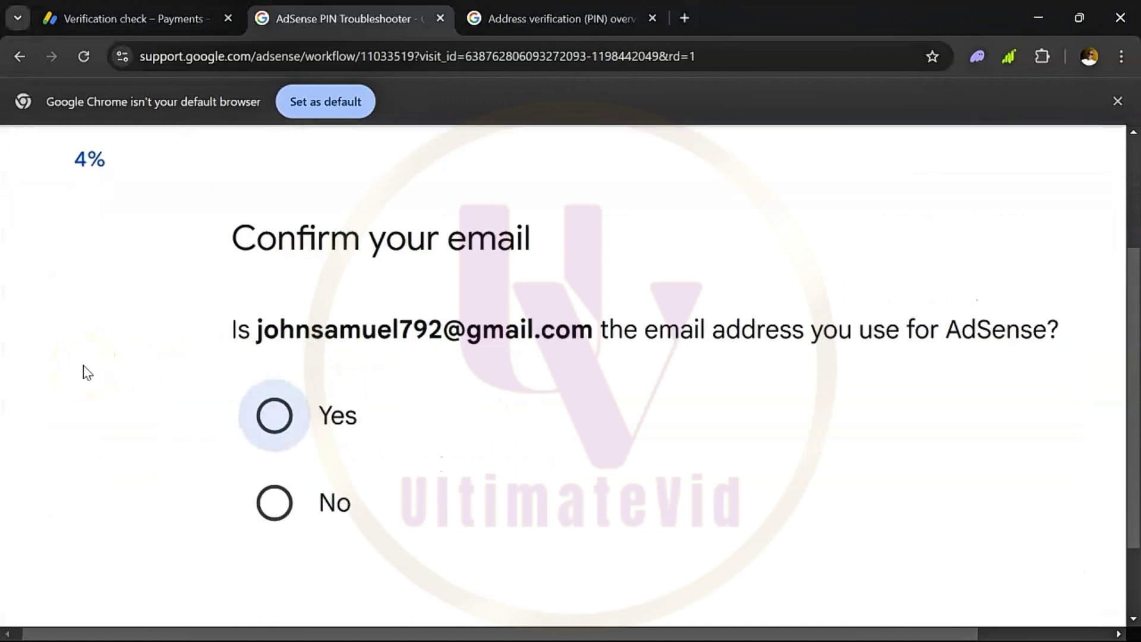
scroll(84, 365, "down", 2)
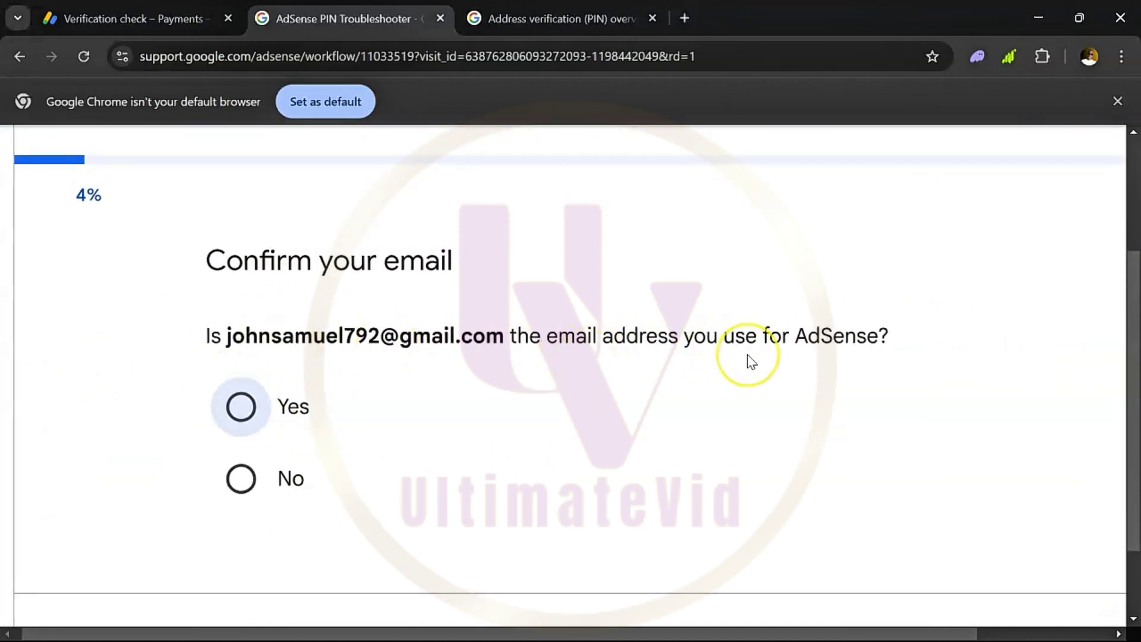
scroll(748, 355, "down", 3)
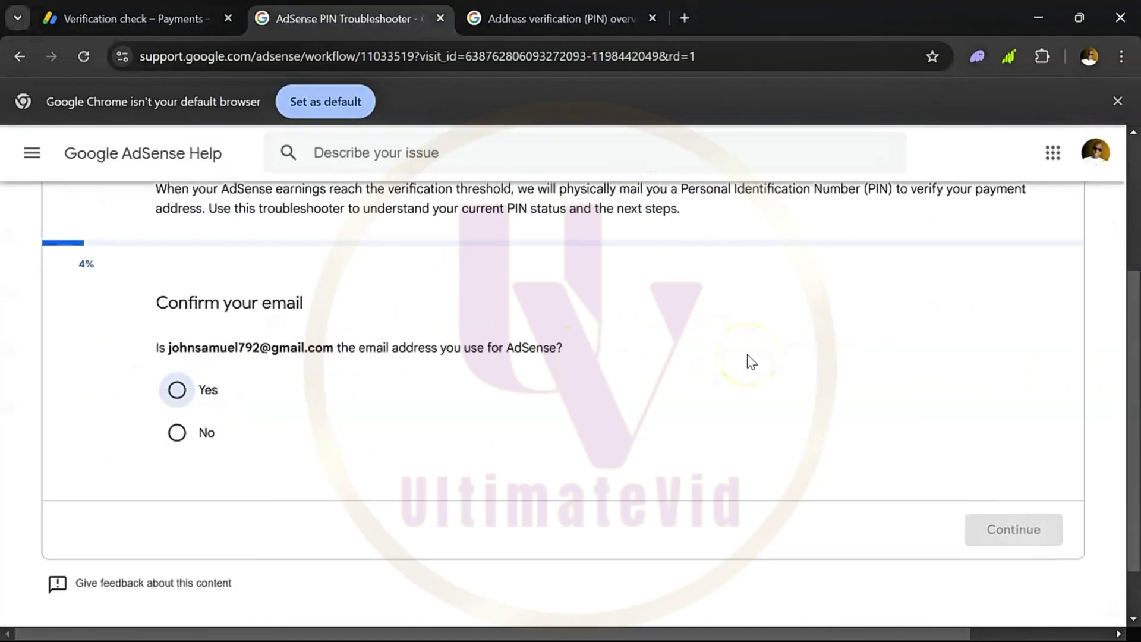
left_click(1099, 158)
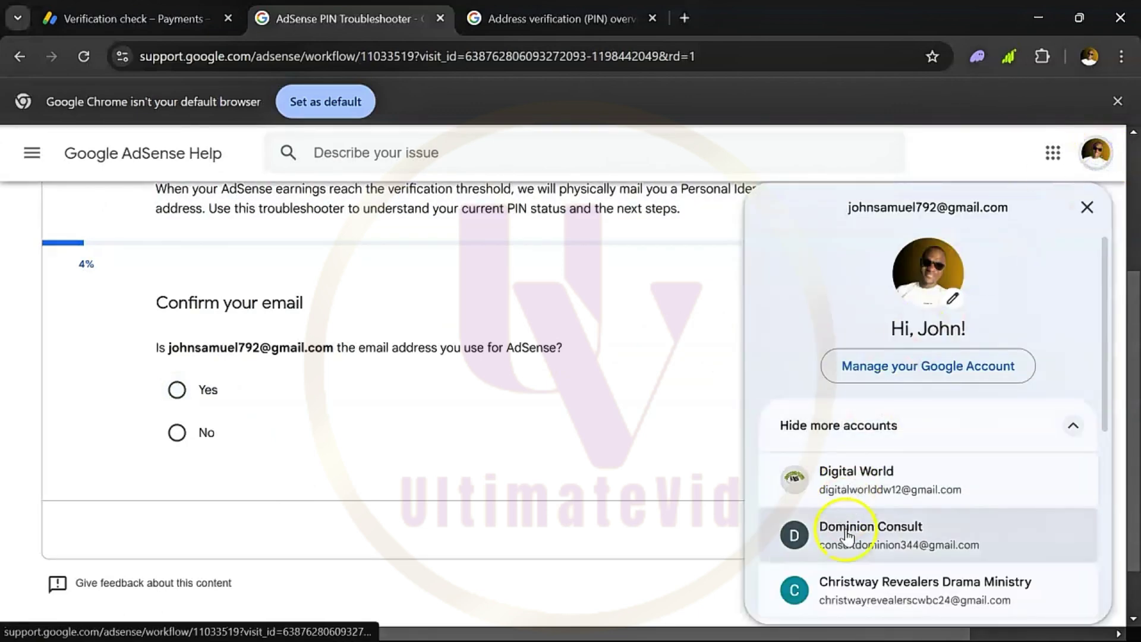
scroll(847, 532, "down", 3)
left_click(877, 589)
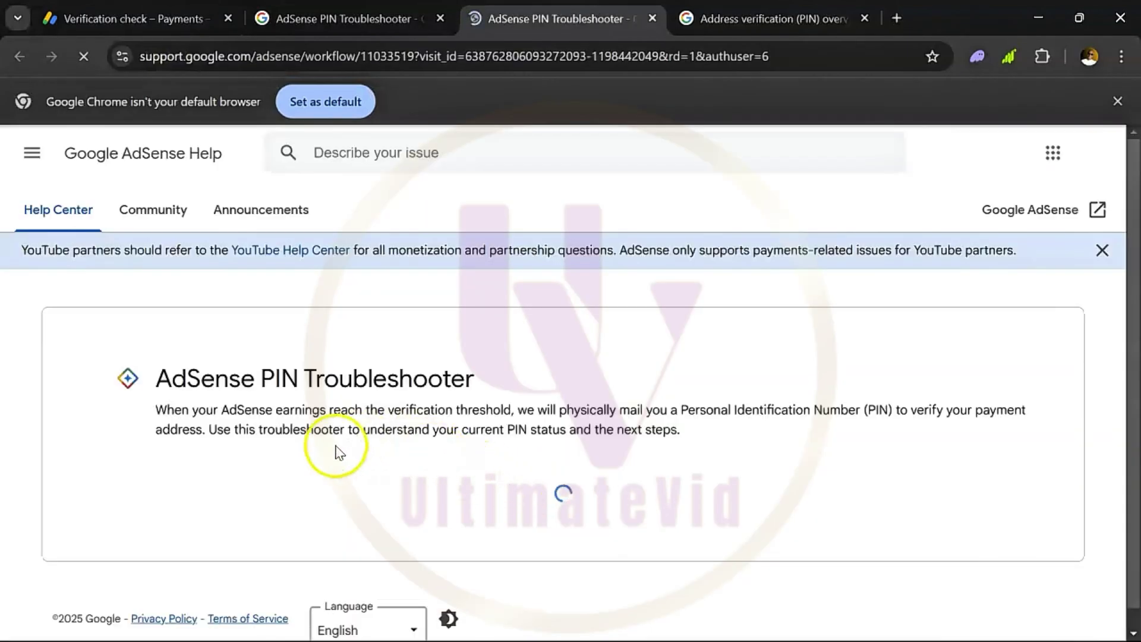
Answer Yes to confirm the account's e-mail address as the one used for AdSense and continue
scroll(256, 469, "down", 4)
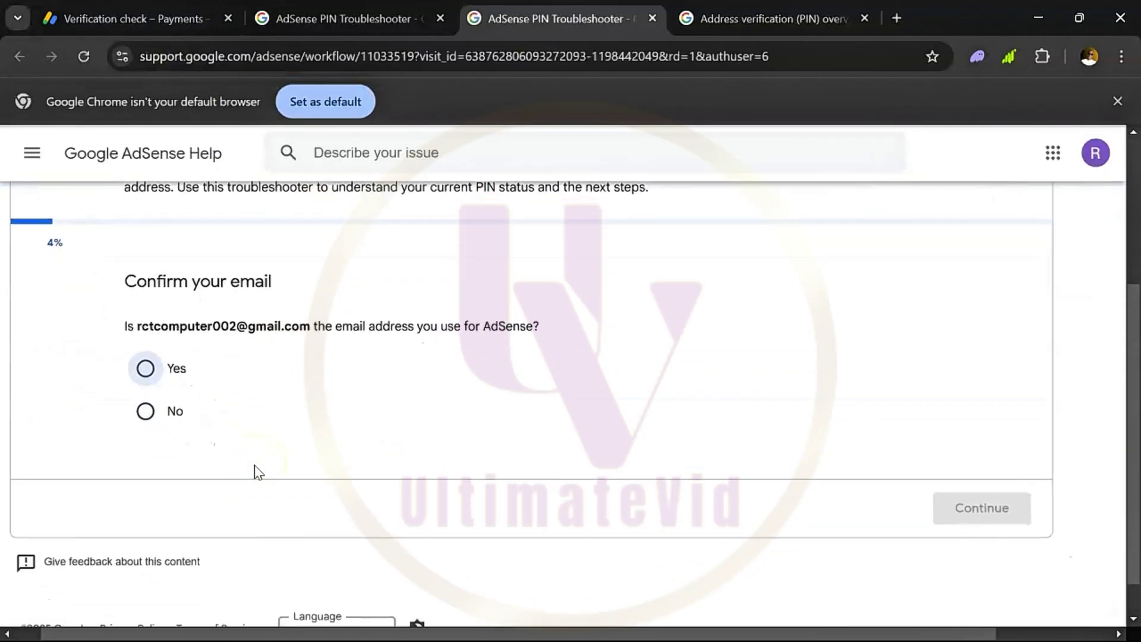
scroll(180, 480, "left", 1)
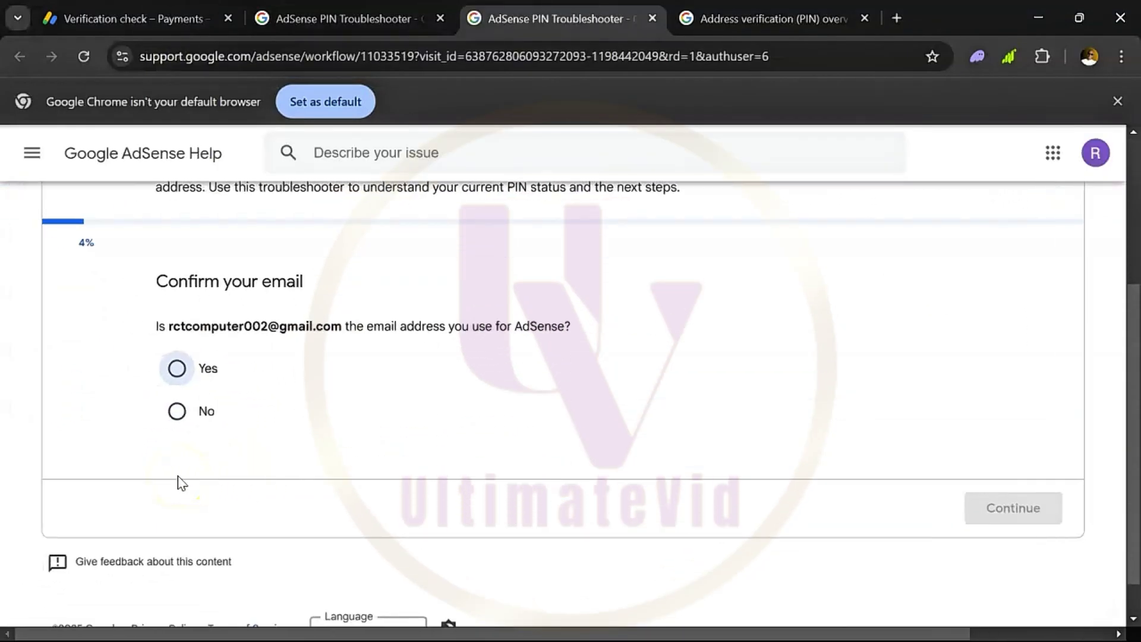
left_click(178, 368)
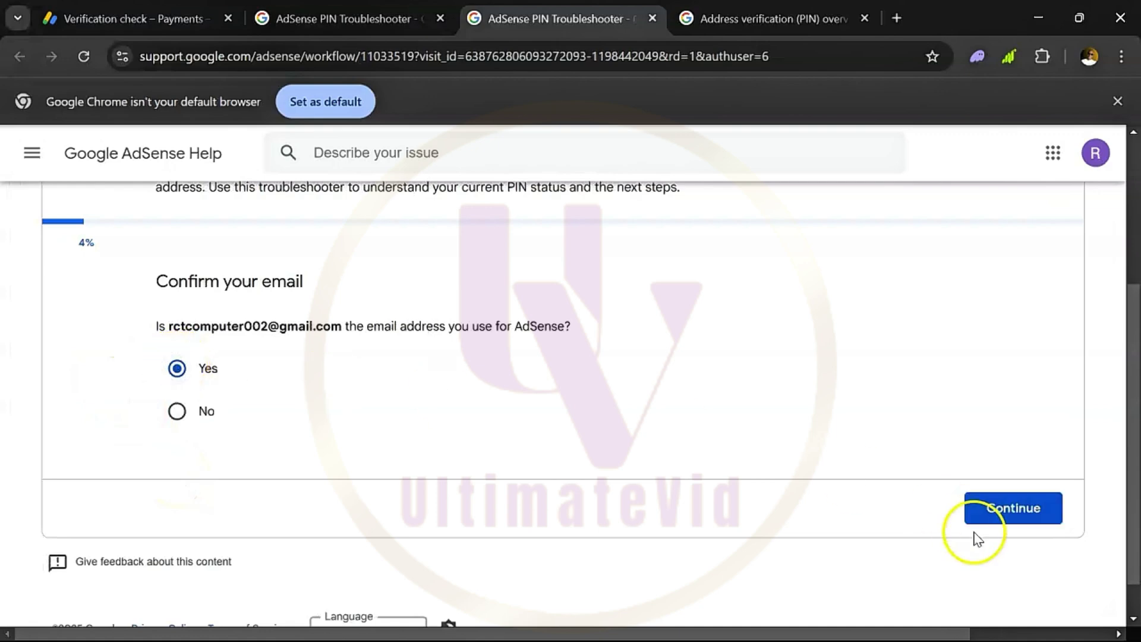
left_click(1011, 510)
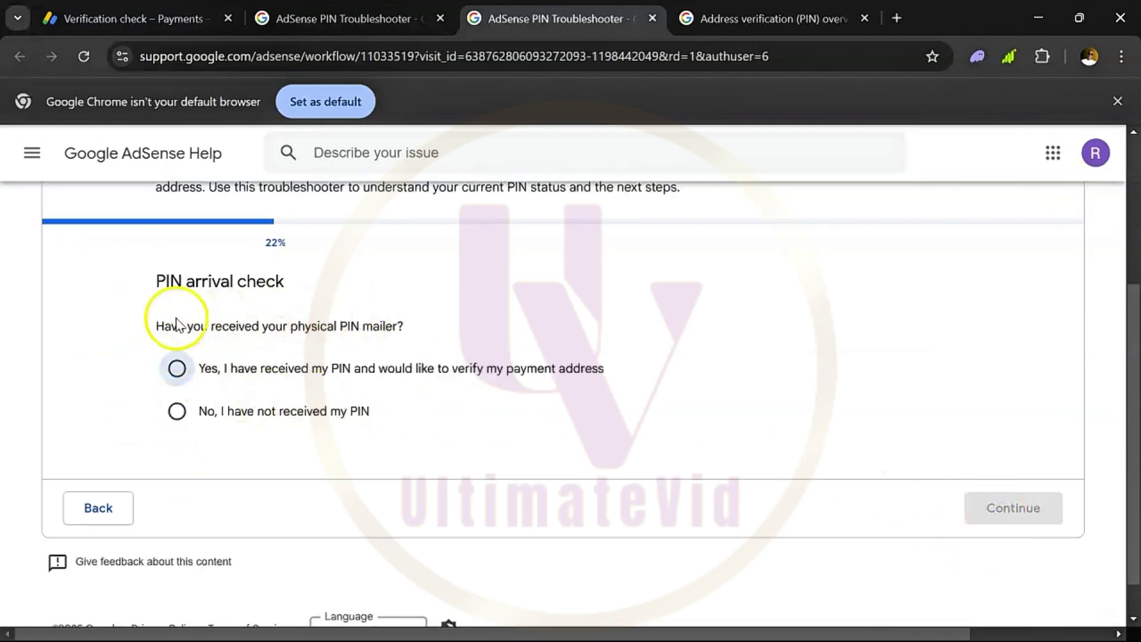
Answer the PIN arrival check with "No, I have not received my PIN" and continue
scroll(138, 285, "up", 3)
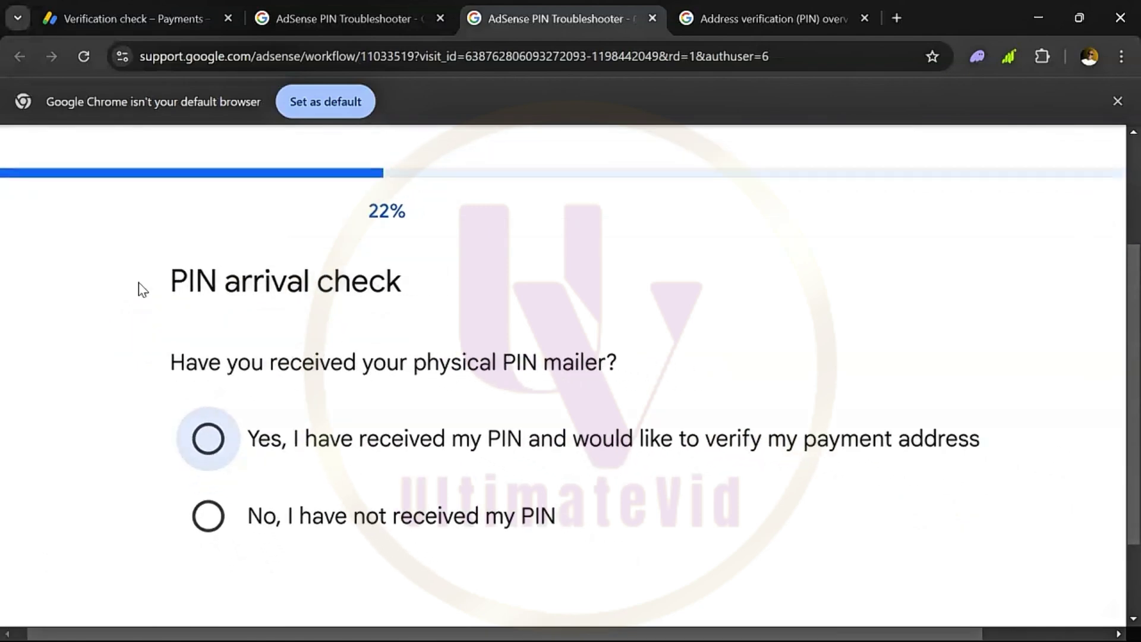
key("ctrl+minus")
key("ctrl+minus")
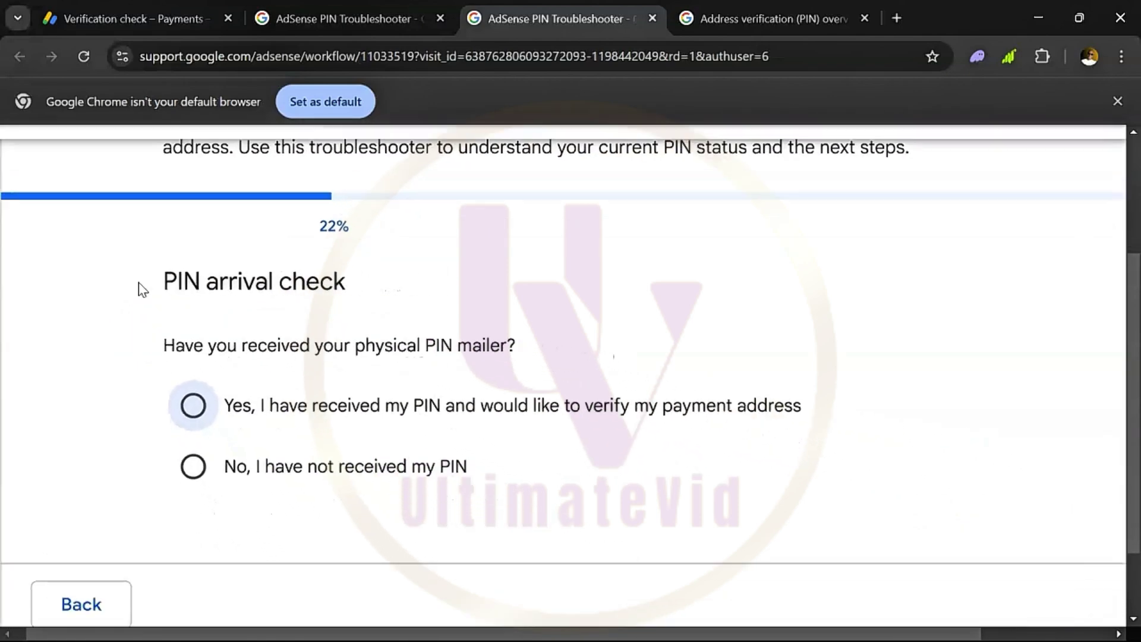
key("ctrl+minus")
key("ctrl+minus")
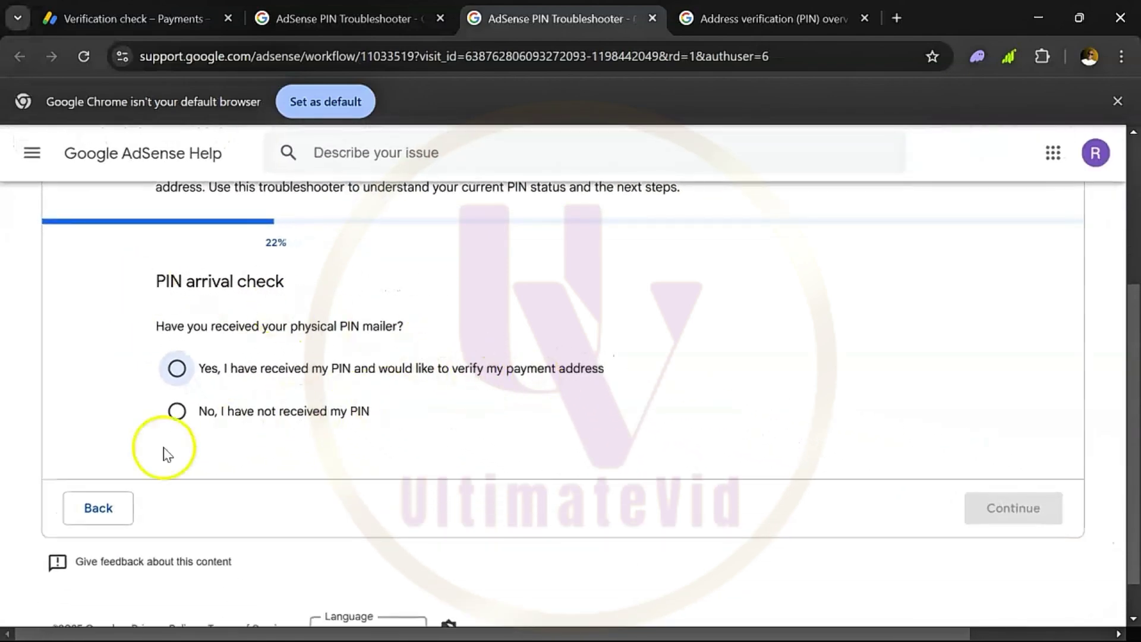
left_click(176, 412)
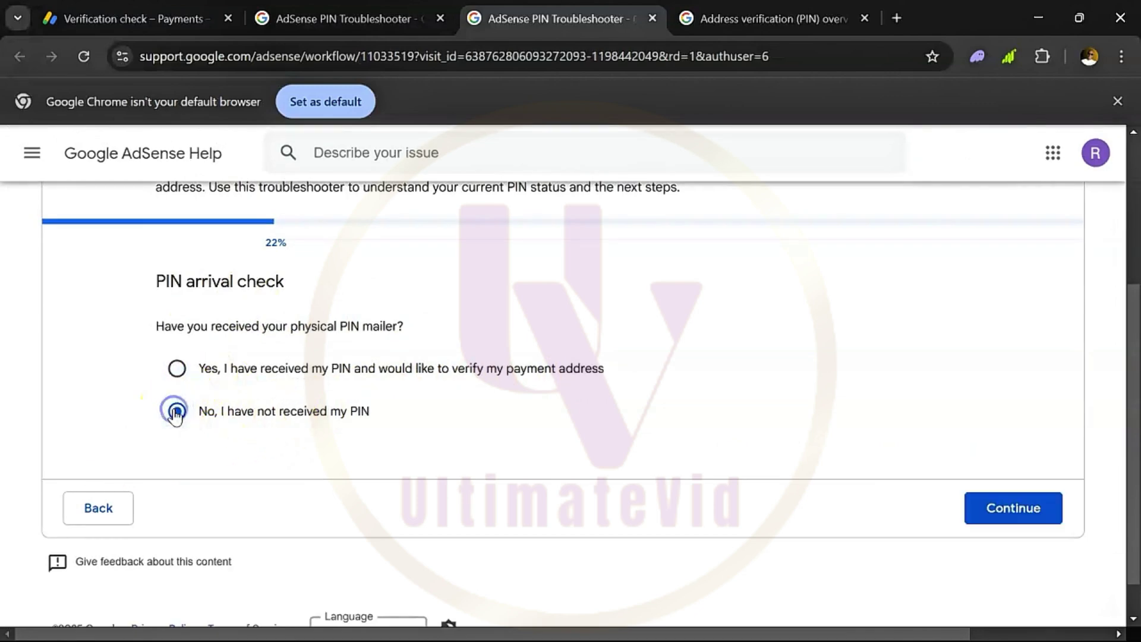
left_click(1018, 506)
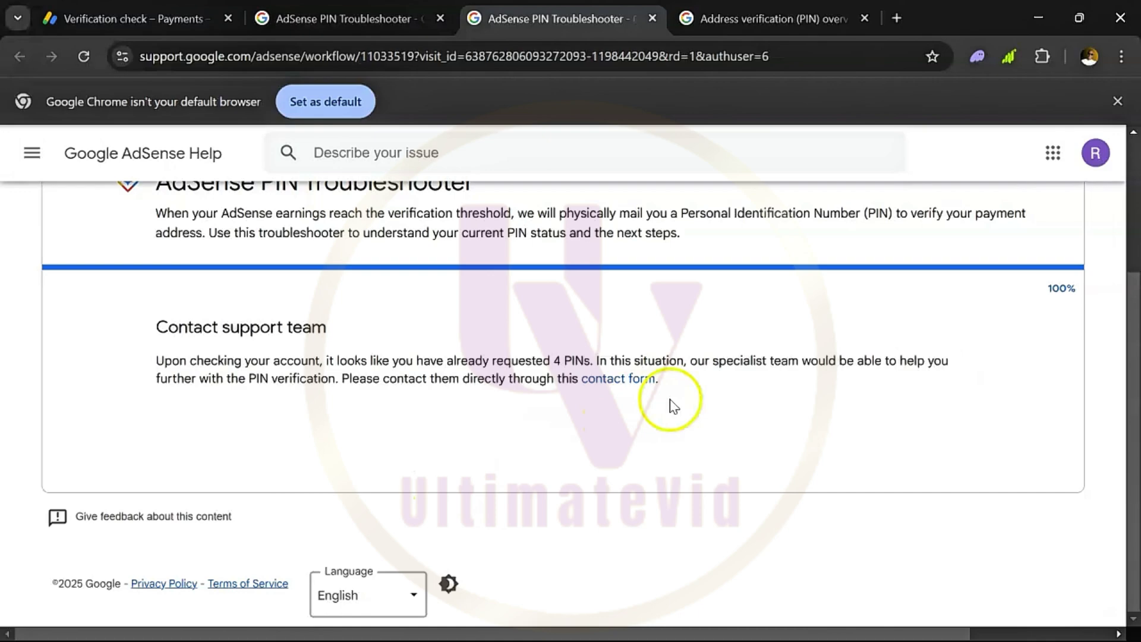
Open the contact form linked under "Contact support team" and enter the AdSense publisher ID
scroll(669, 400, "up", 5)
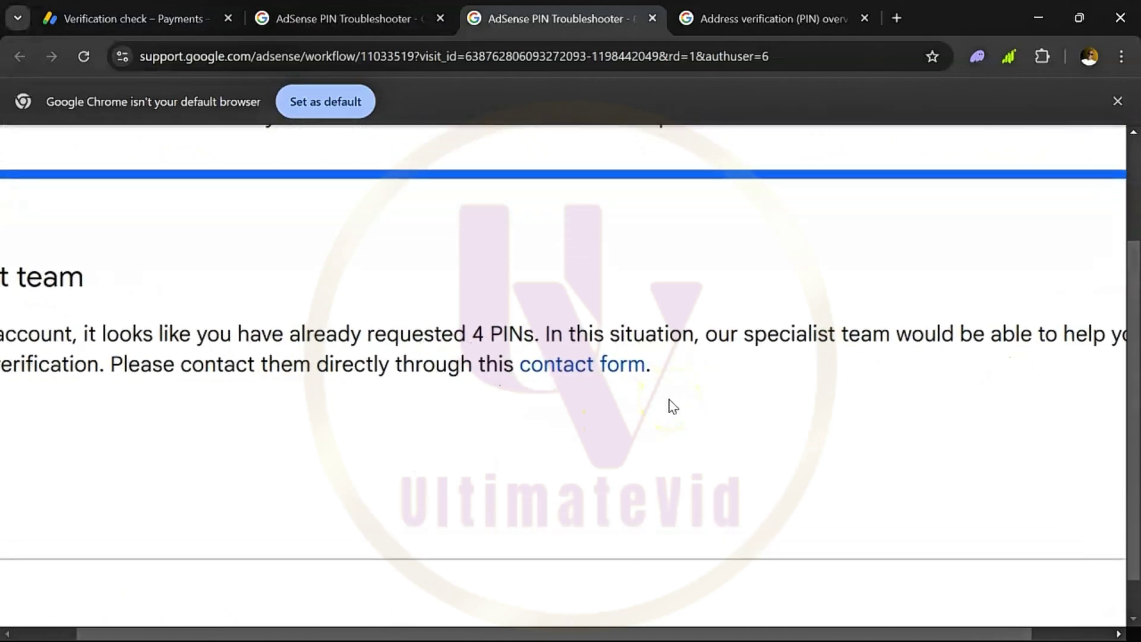
scroll(474, 450, "down", 5)
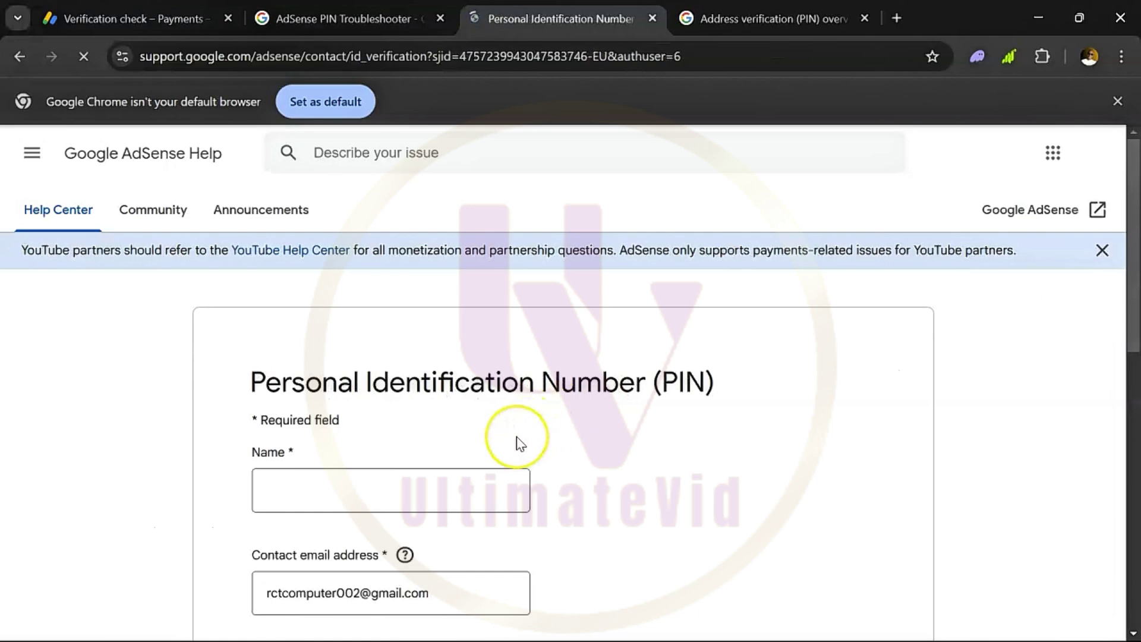
scroll(517, 444, "down", 2)
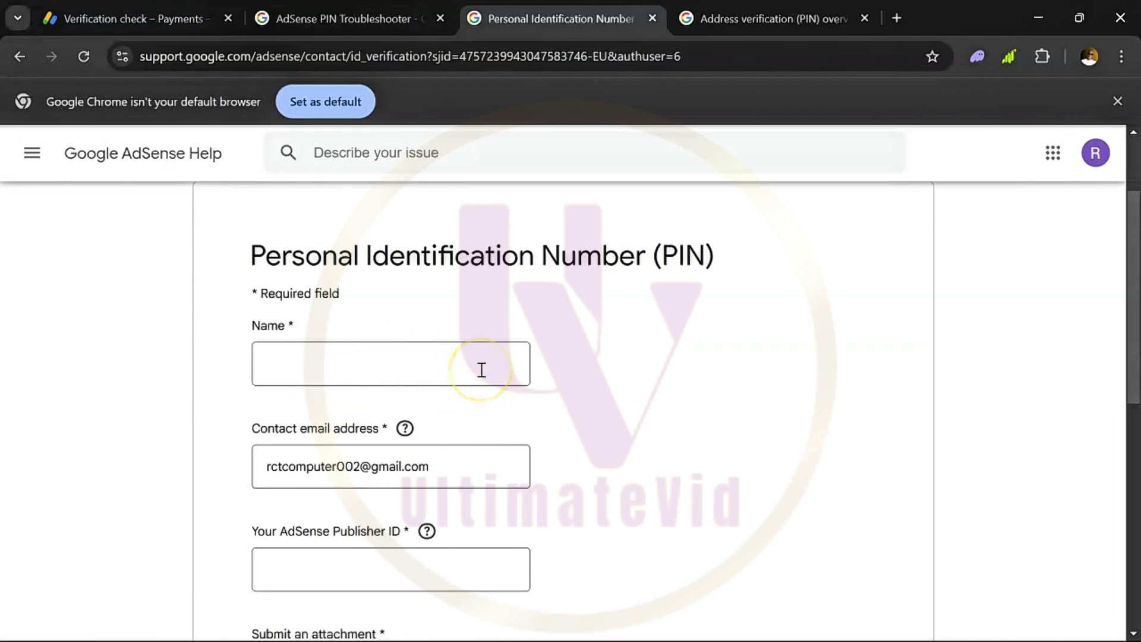
scroll(482, 370, "down", 1)
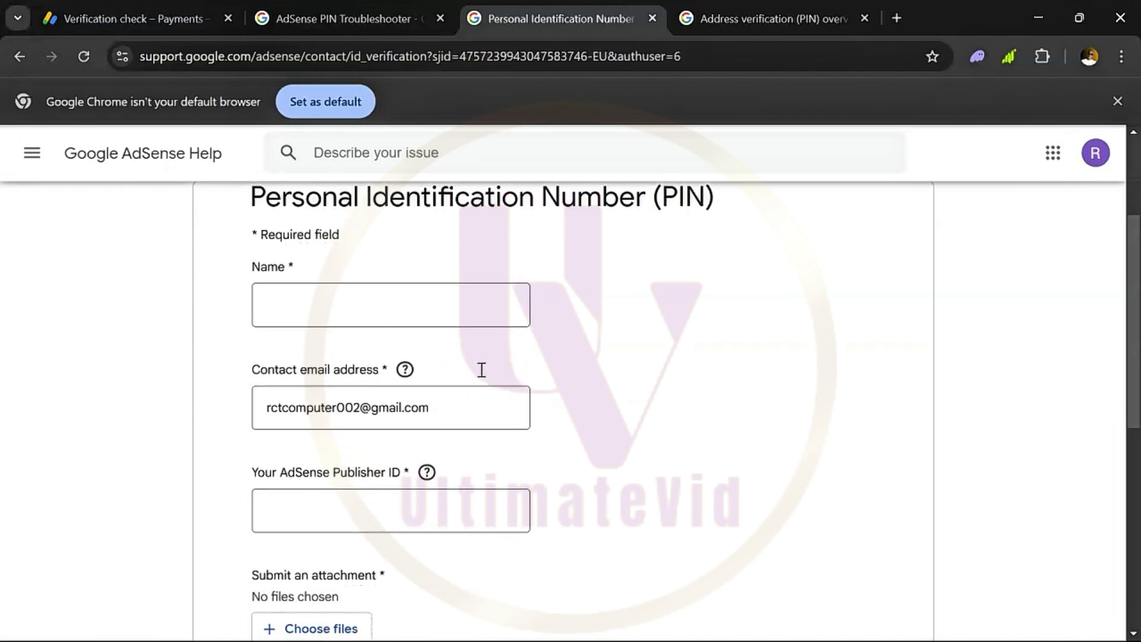
scroll(482, 370, "down", 2)
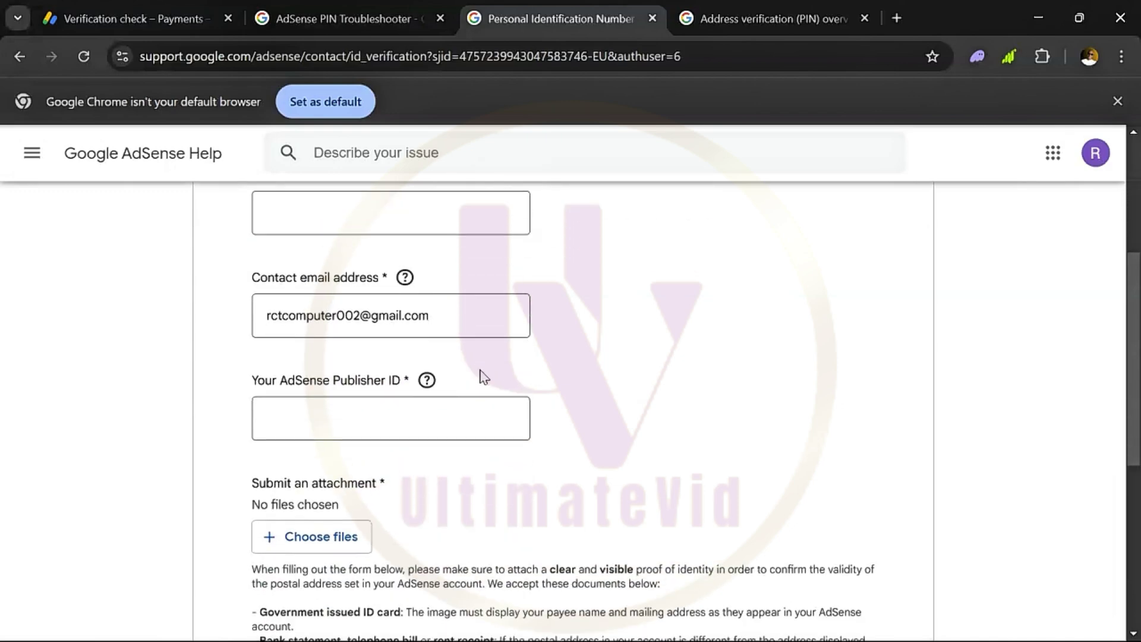
left_click(344, 415)
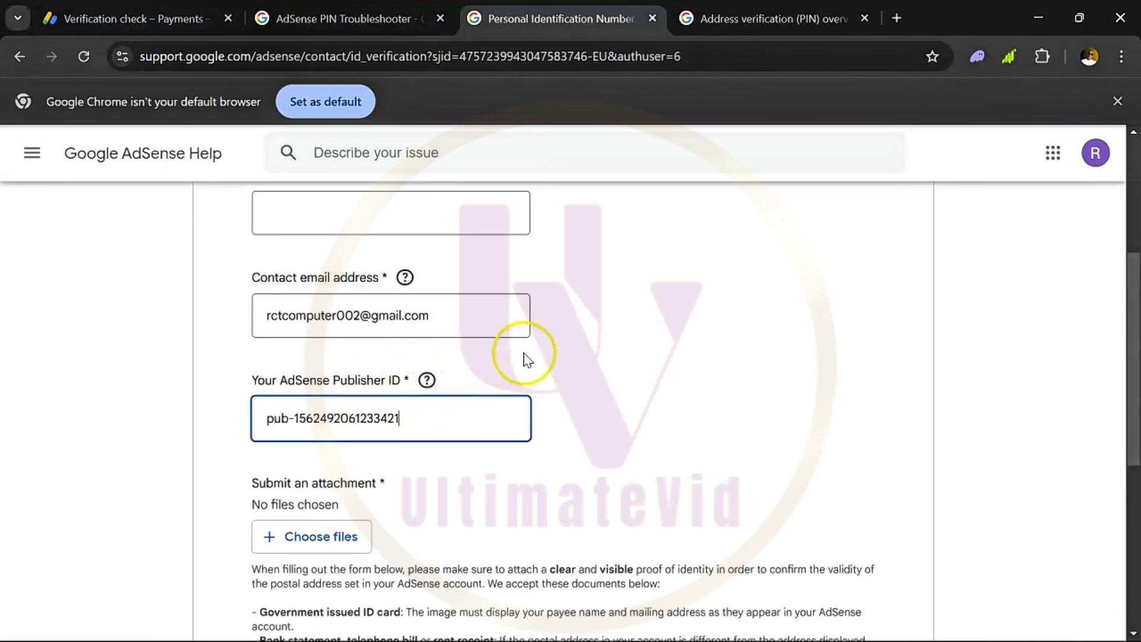
Fill in the account holder's name in the PIN contact form's Name field
scroll(522, 357, "up", 3)
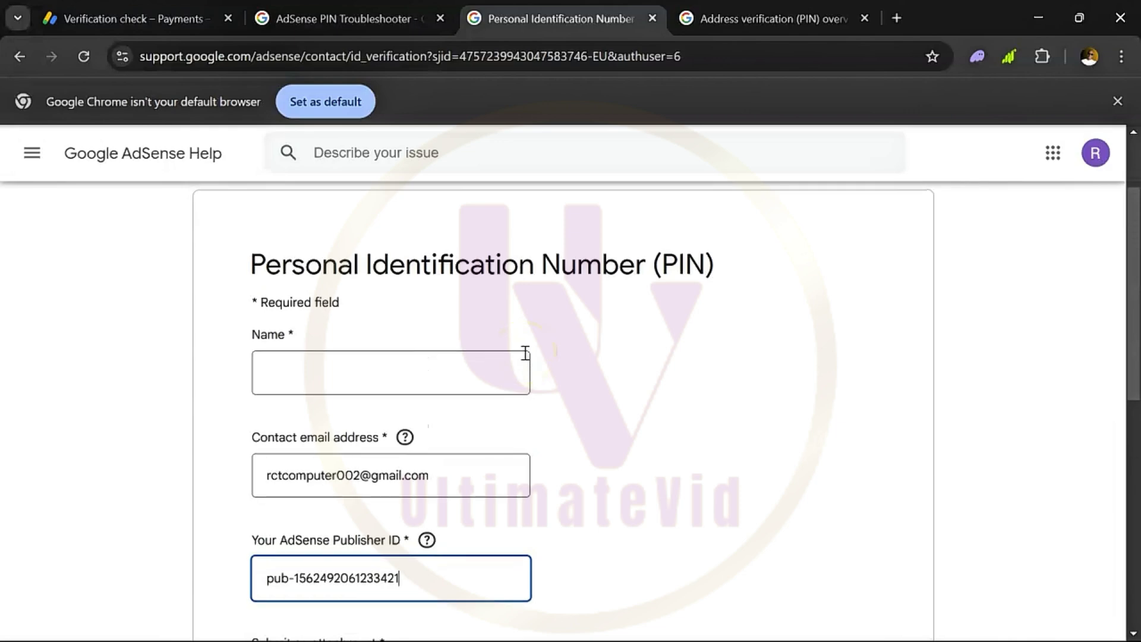
scroll(525, 352, "down", 5)
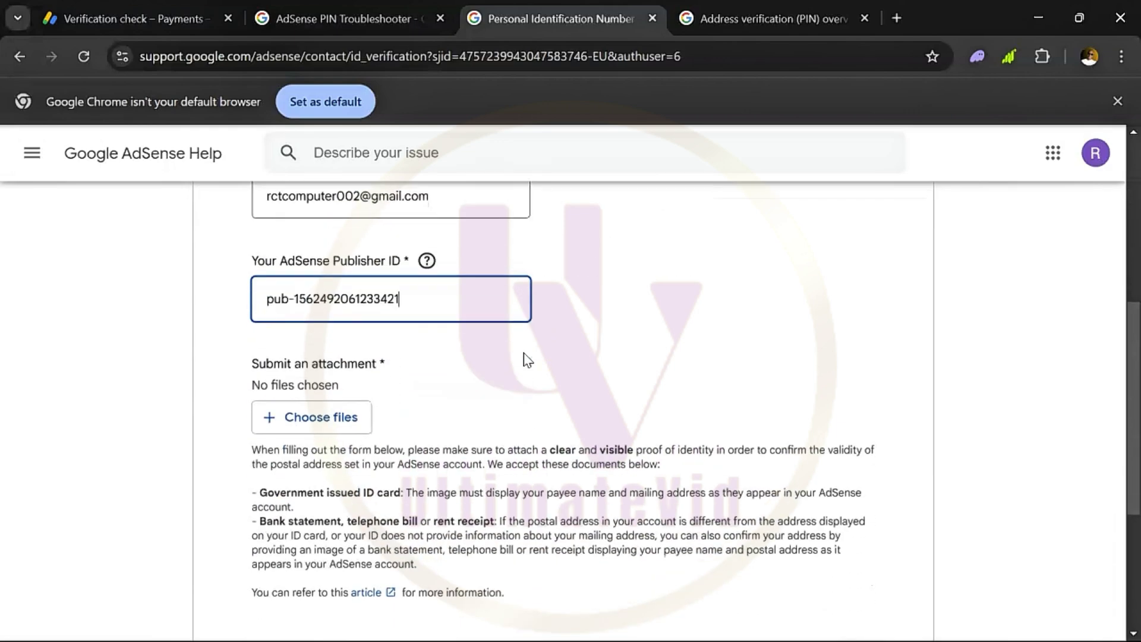
scroll(526, 352, "up", 3)
scroll(310, 283, "up", 1)
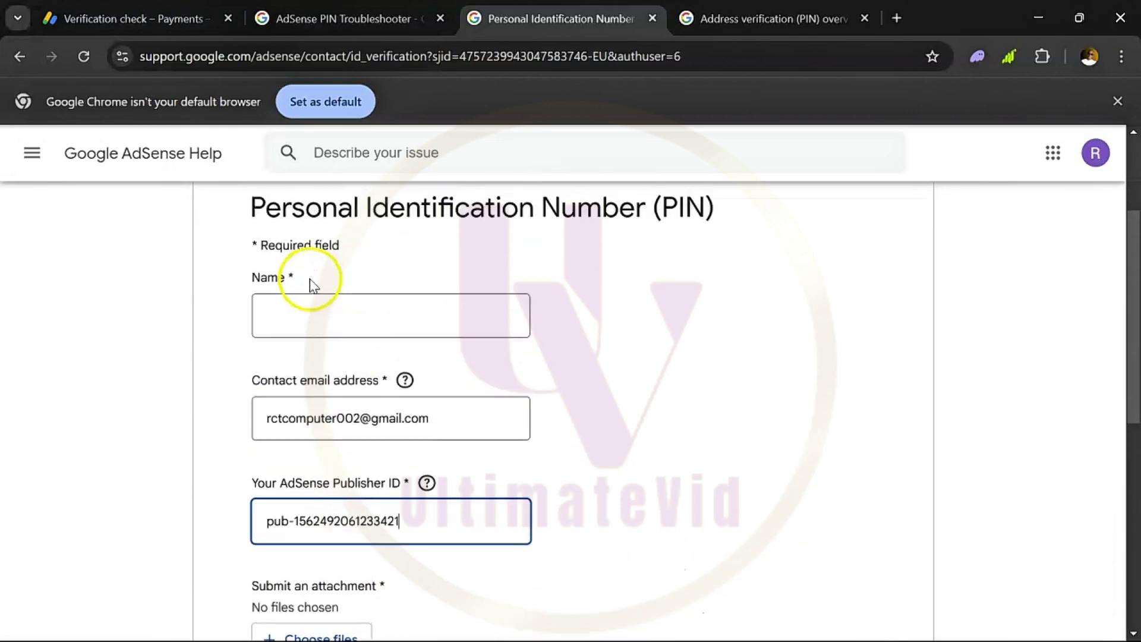
left_click(289, 314)
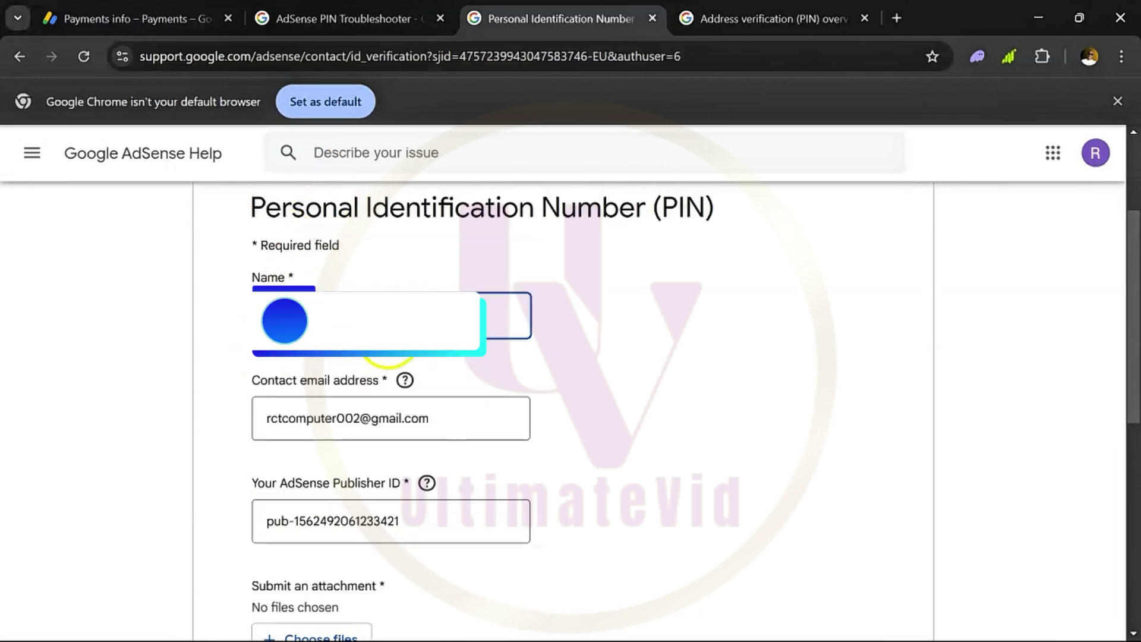
scroll(454, 436, "down", 3)
scroll(456, 436, "up", 1)
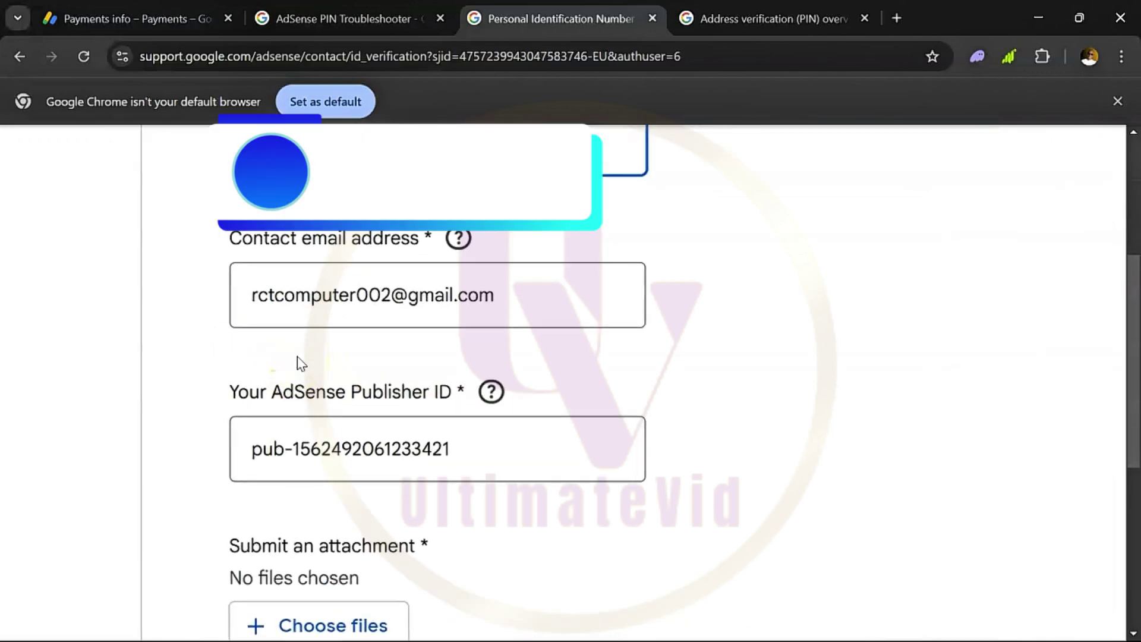
Attach the image 1740683673892.png from the Desktop to the PIN contact form as proof of identity
scroll(302, 364, "down", 3)
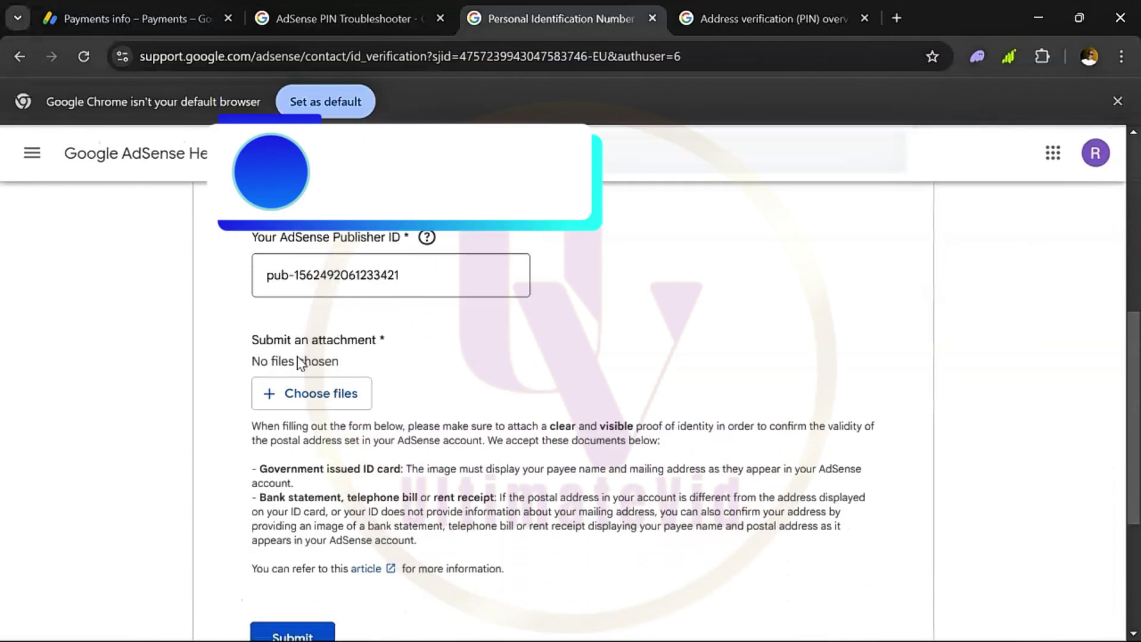
left_click(340, 378)
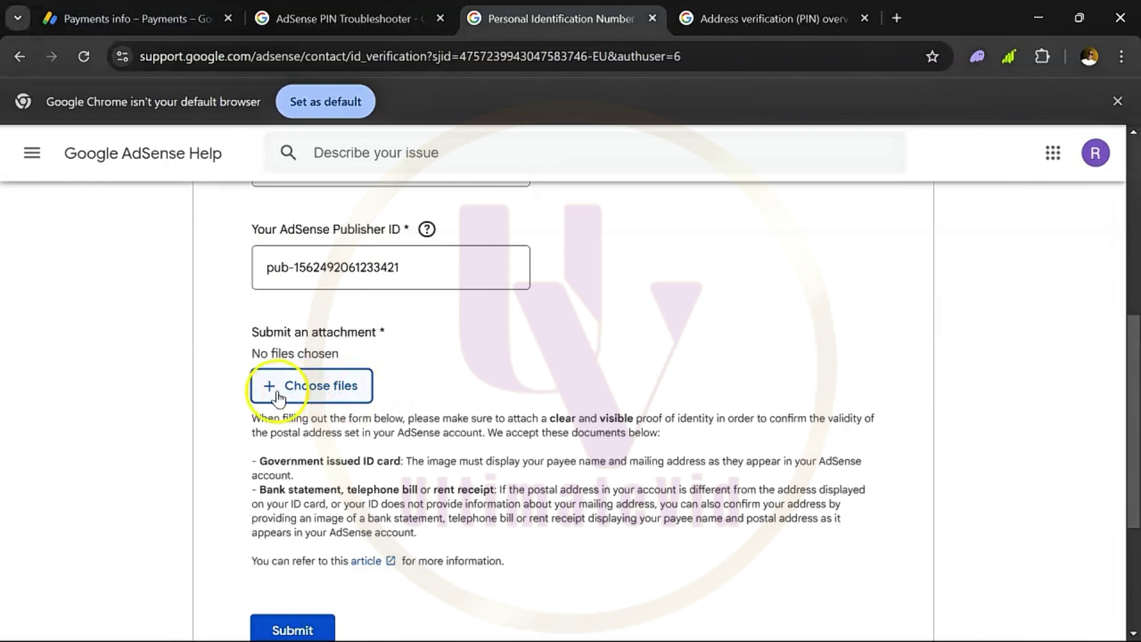
left_click(315, 386)
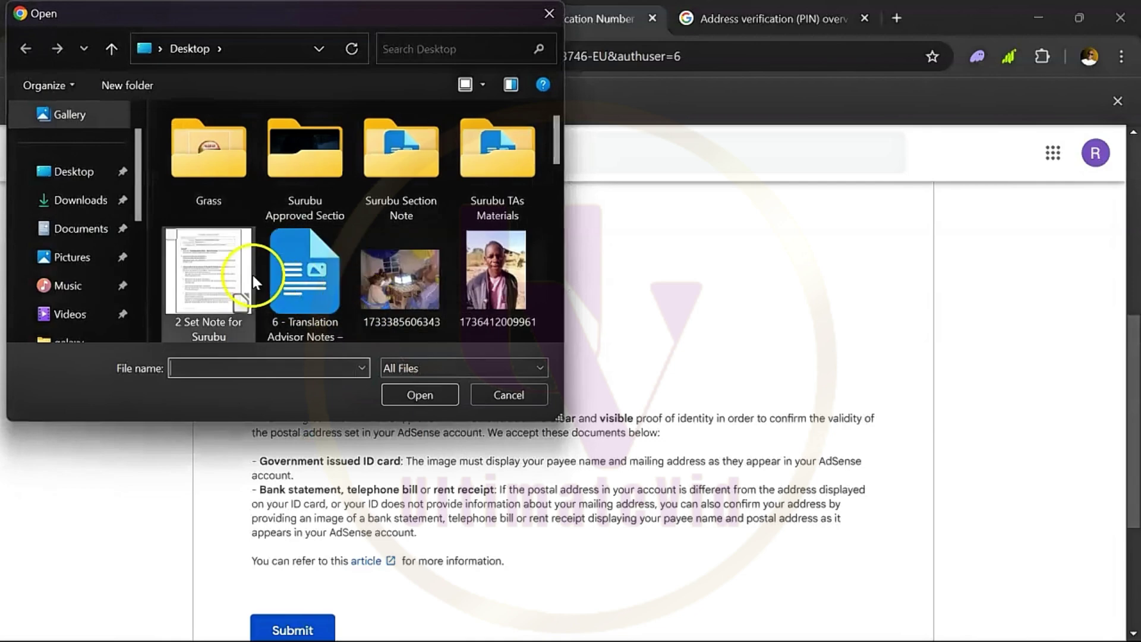
scroll(249, 277, "down", 5)
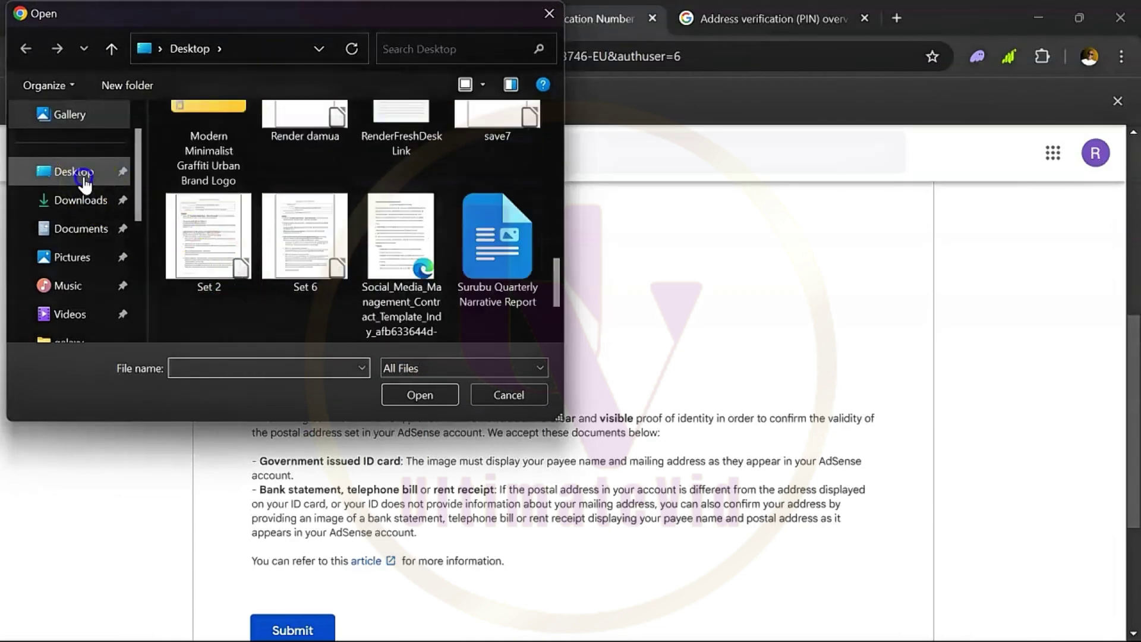
left_click(84, 179)
scroll(294, 236, "down", 4)
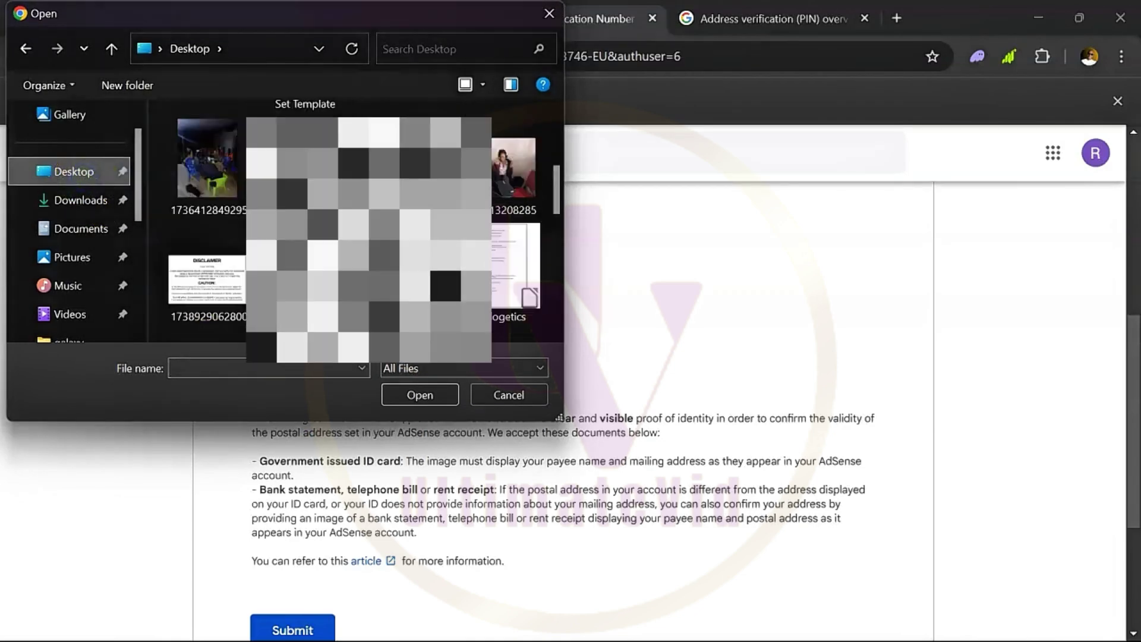
scroll(294, 233, "down", 1)
left_click(390, 139)
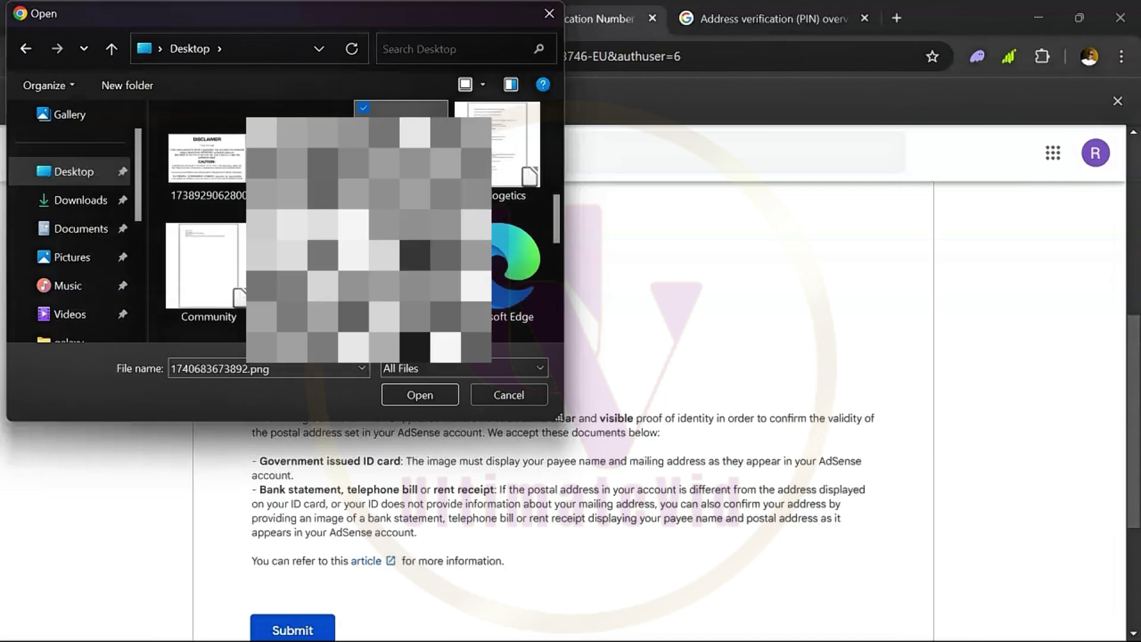
left_click(404, 397)
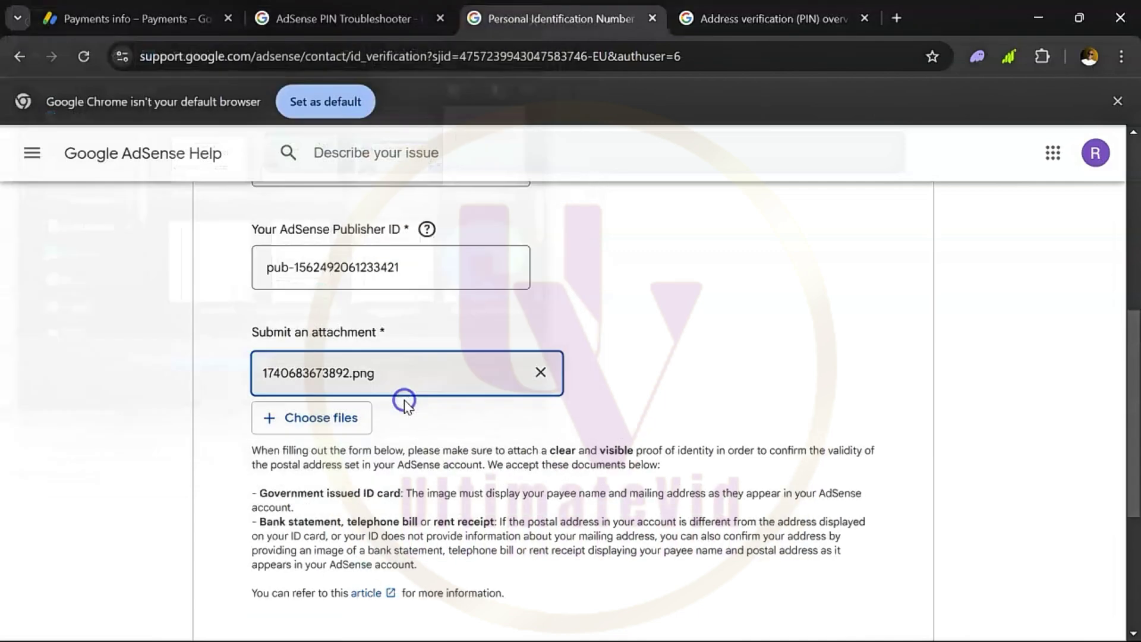
scroll(453, 464, "down", 4)
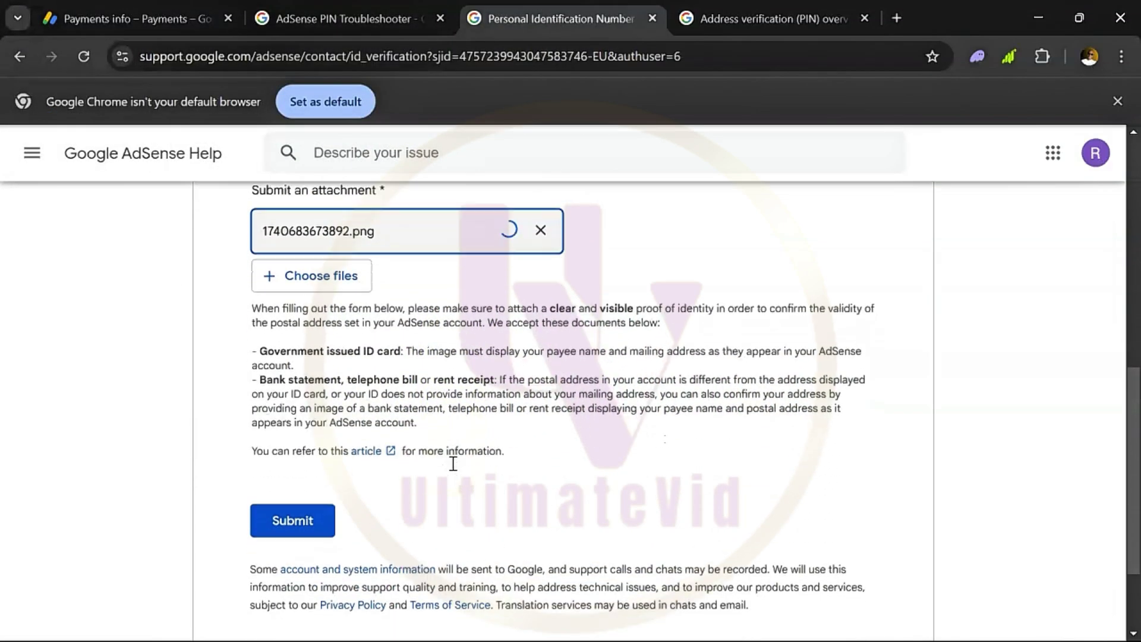
scroll(453, 469, "down", 1)
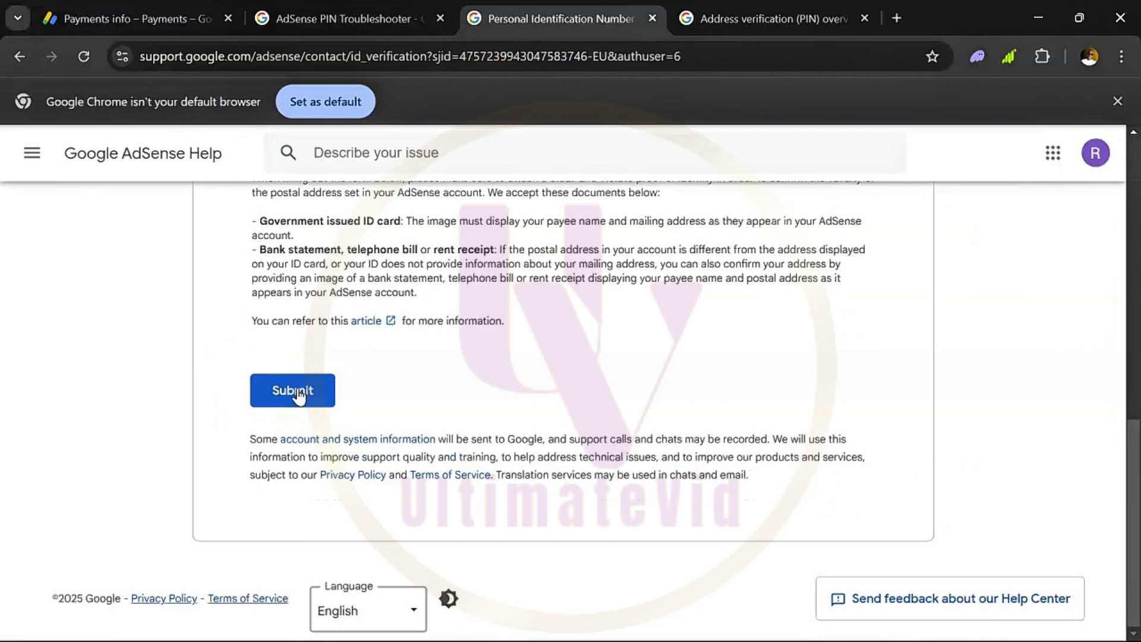
Submit the PIN contact form to AdSense Support and review the submission page for the expected reply time
left_click(298, 397)
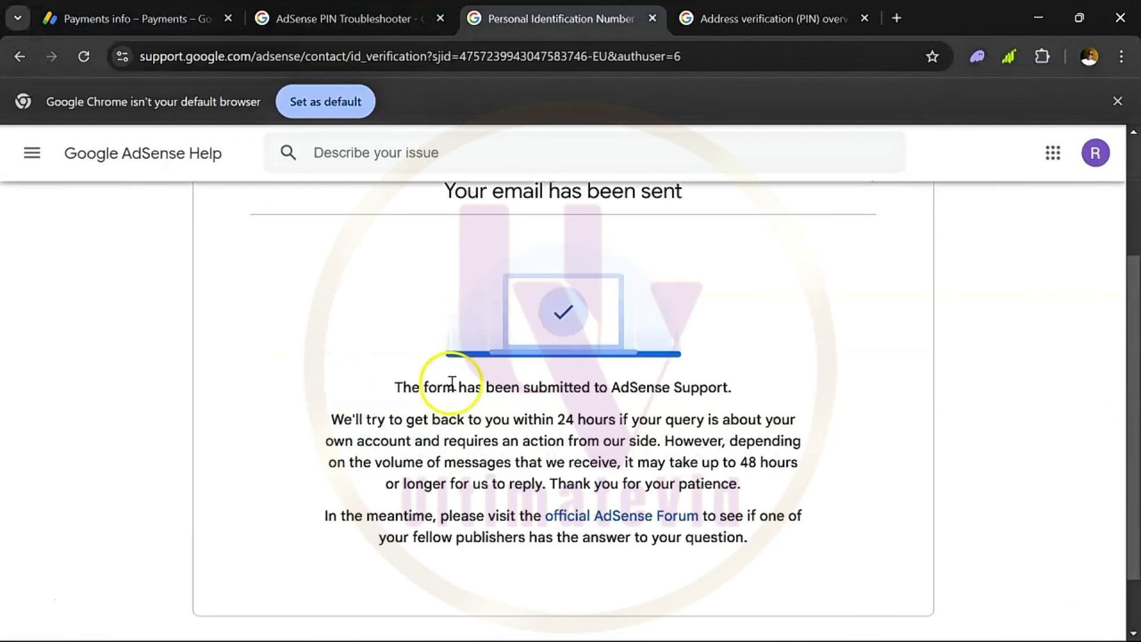
scroll(528, 385, "up", 1)
scroll(528, 384, "down", 2)
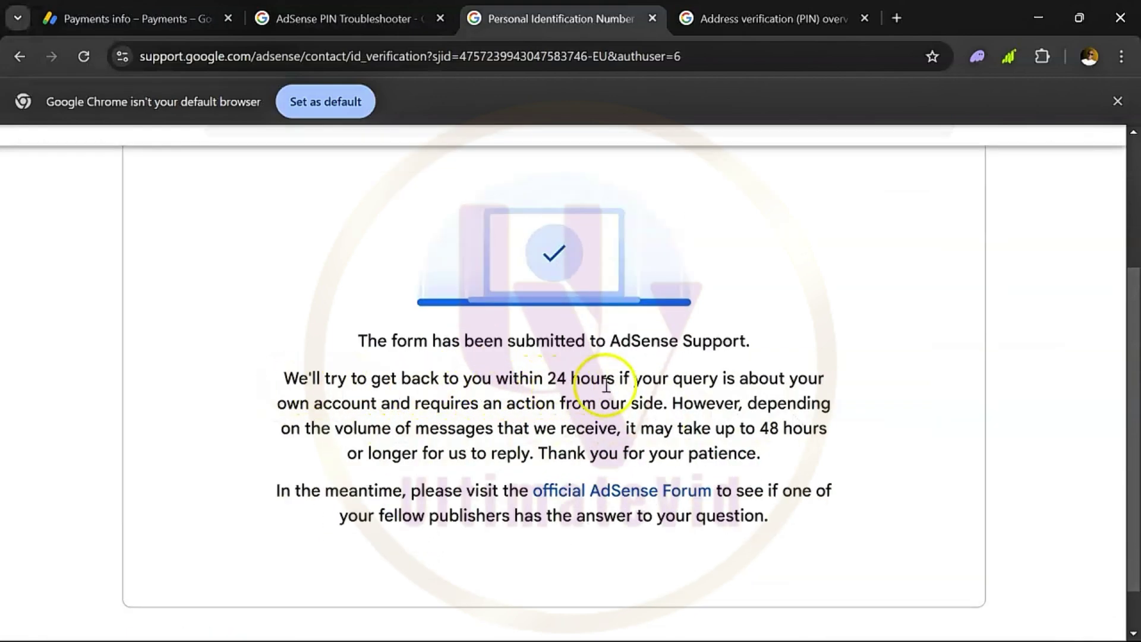
scroll(501, 431, "down", 2)
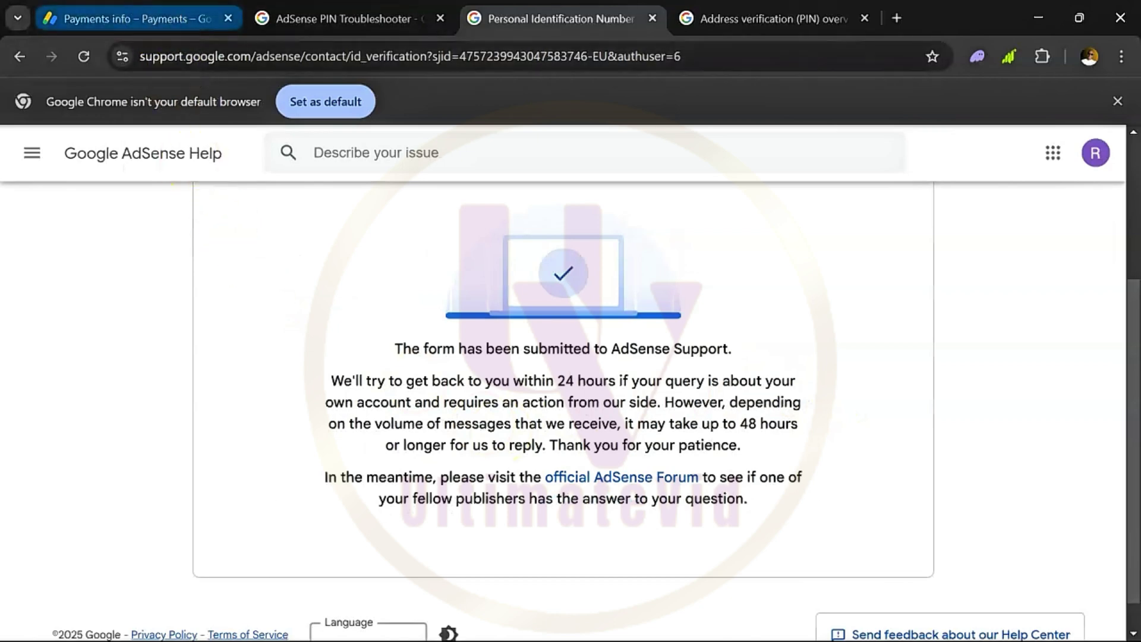
Return to the AdSense account and open the Verification check page for payments
left_click(152, 19)
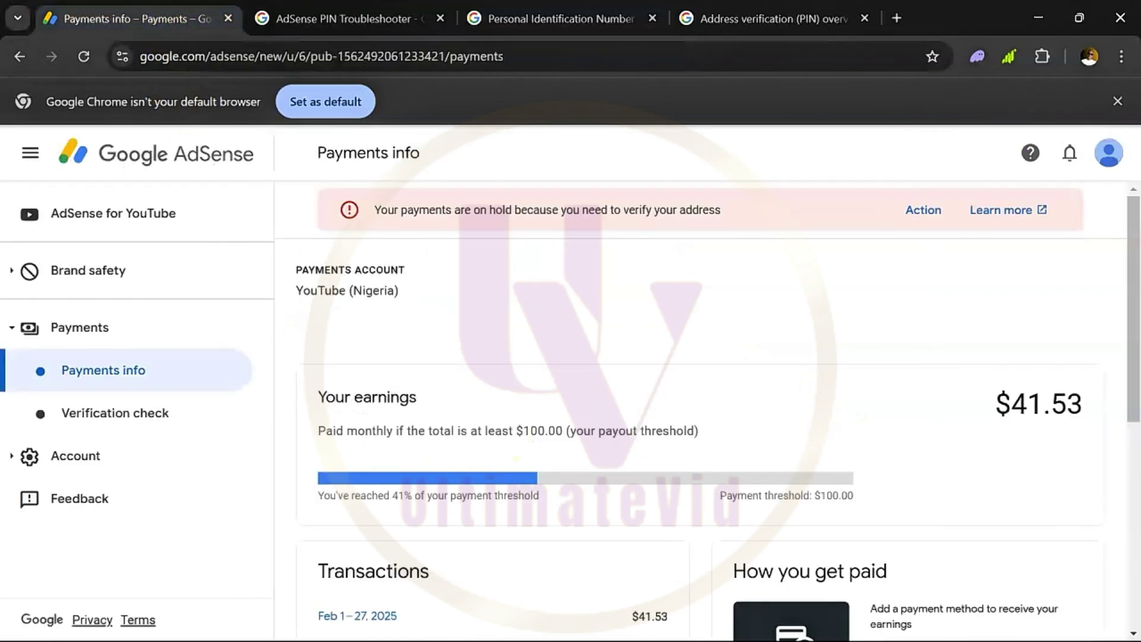
left_click(83, 329)
left_click(84, 329)
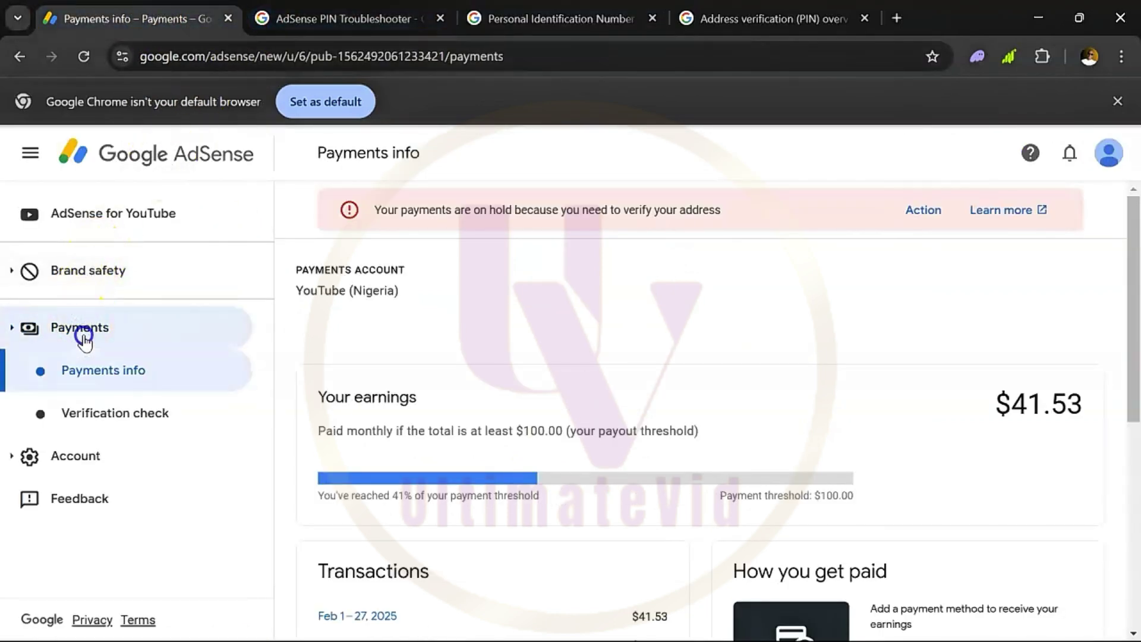
left_click(107, 415)
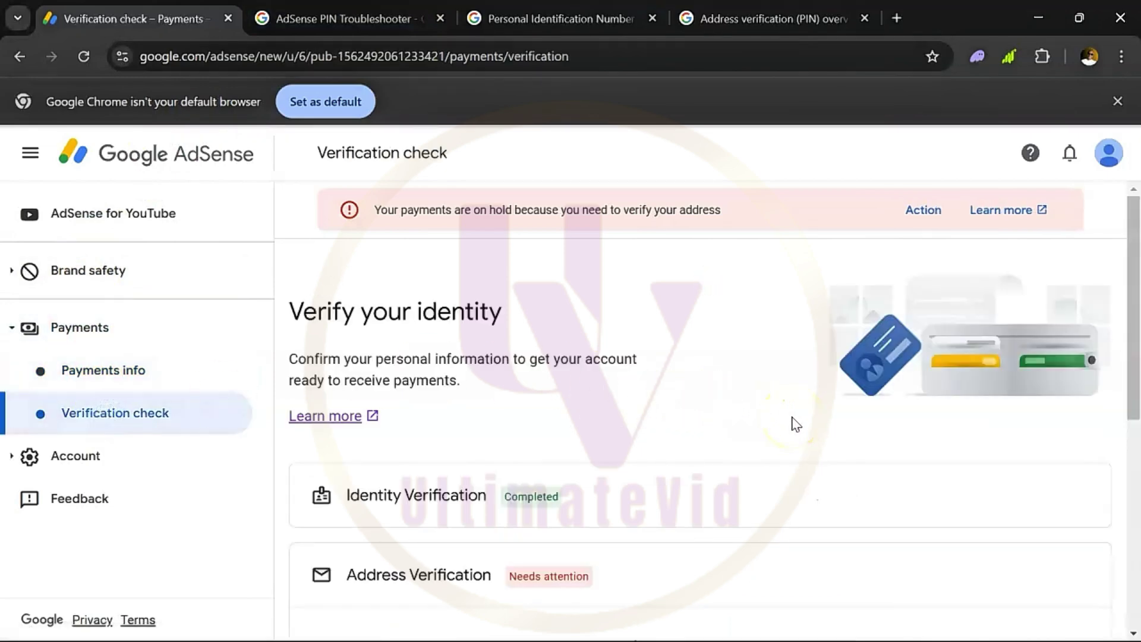
Reload the Verification check page and check the statuses of Identity Verification and Address Verification
left_click(77, 57)
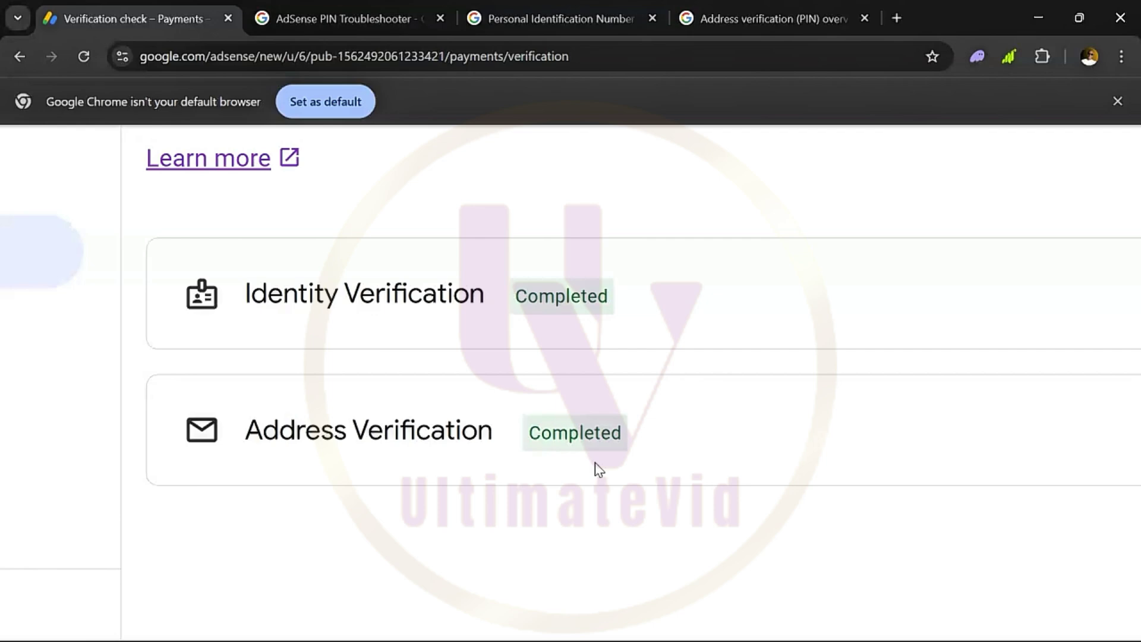
left_click(518, 518)
scroll(518, 511, "down", 3)
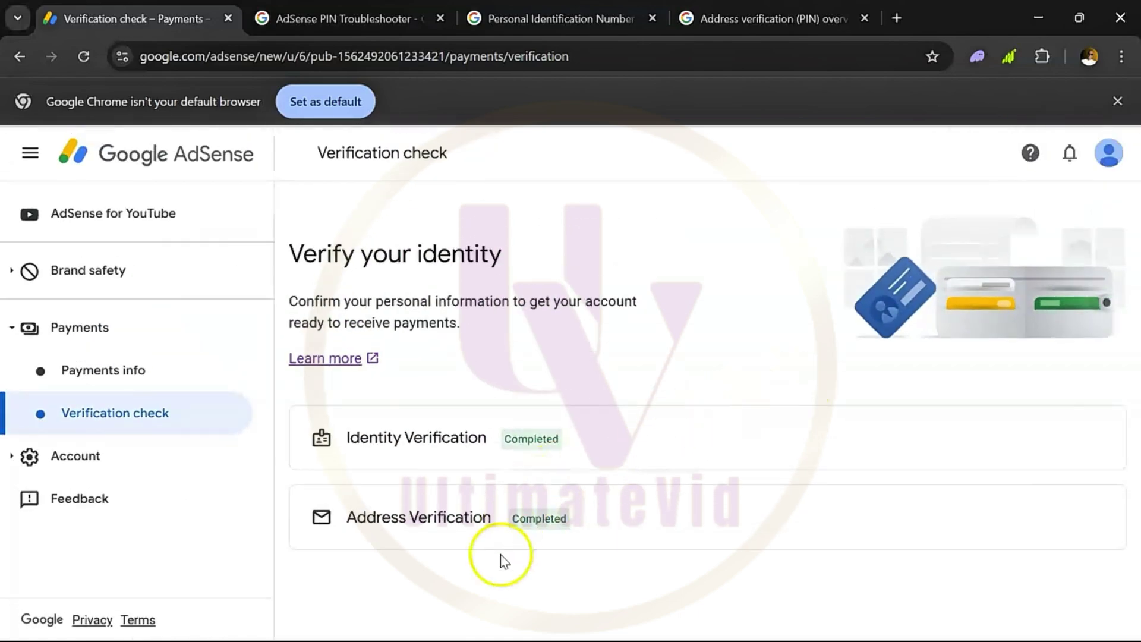
mouse_move(507, 630)
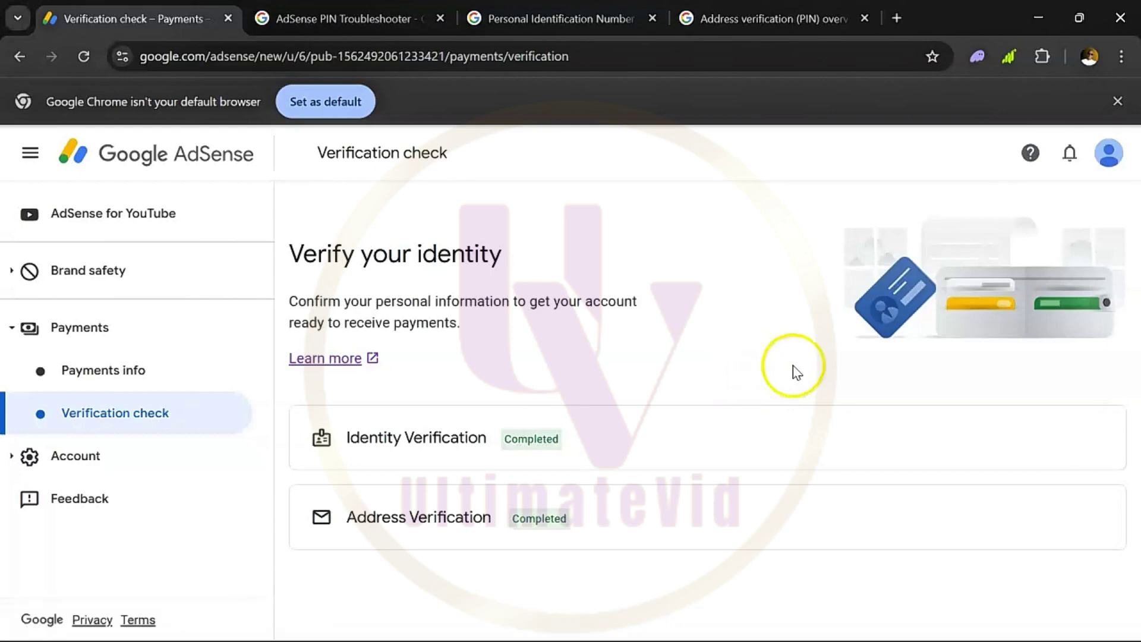